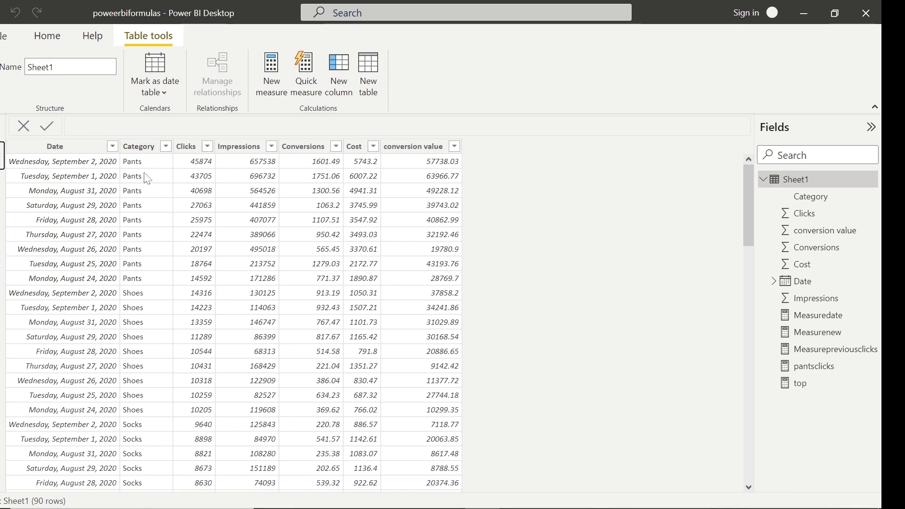
click(166, 146)
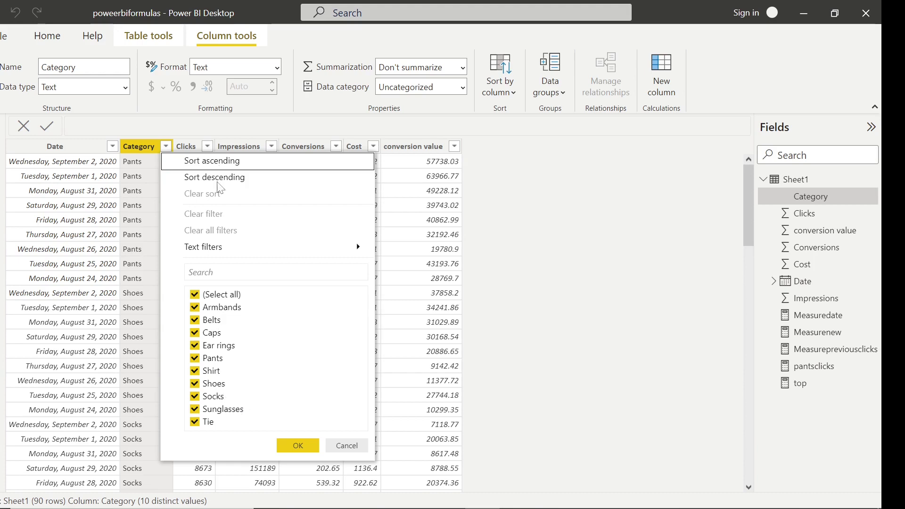
click(207, 146)
click(207, 147)
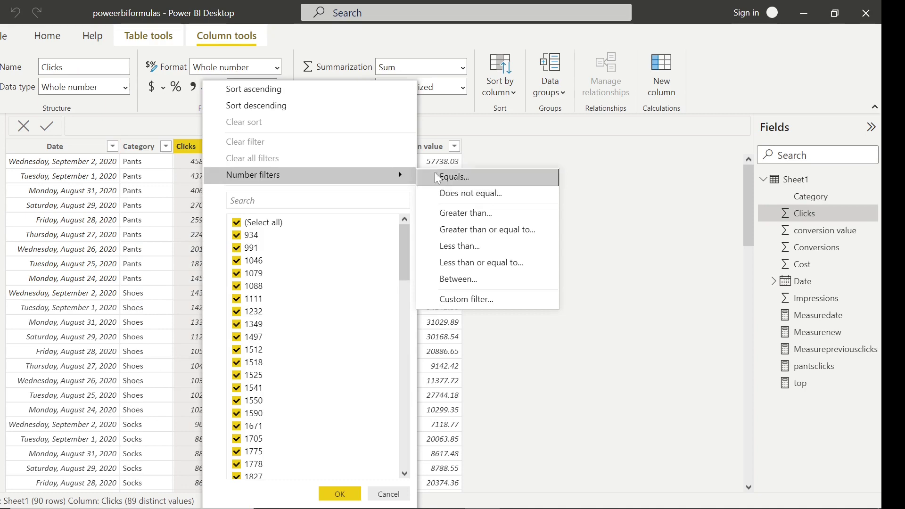
key(Escape)
click(397, 165)
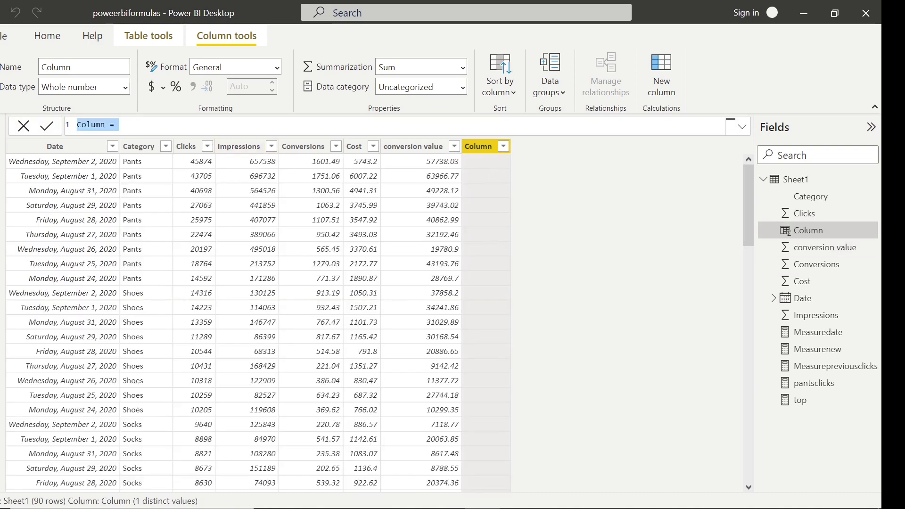
Step: Name the new calculated column costthreshold and begin its formula with a SWITCH function that evaluates true()
key(BackSpace)
key(BackSpace)
key(BackSpace)
key(BackSpace)
key(BackSpace)
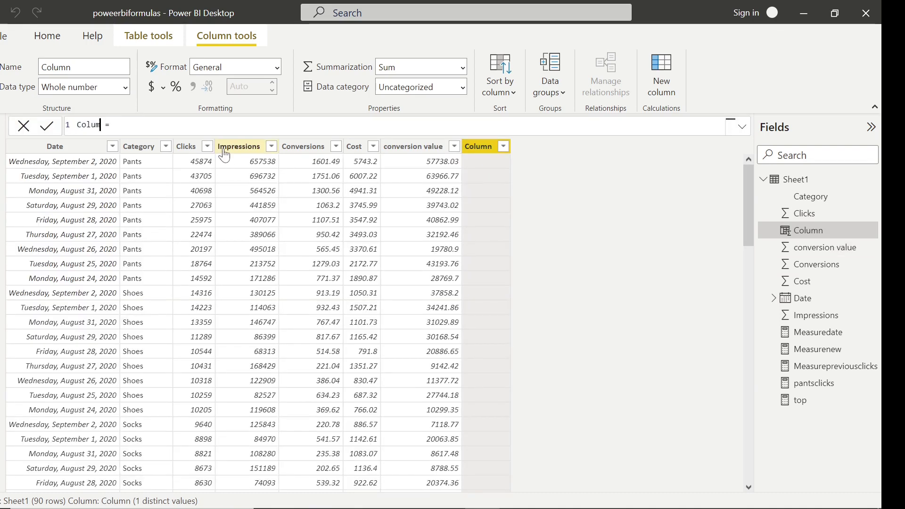
key(BackSpace)
text(cost)
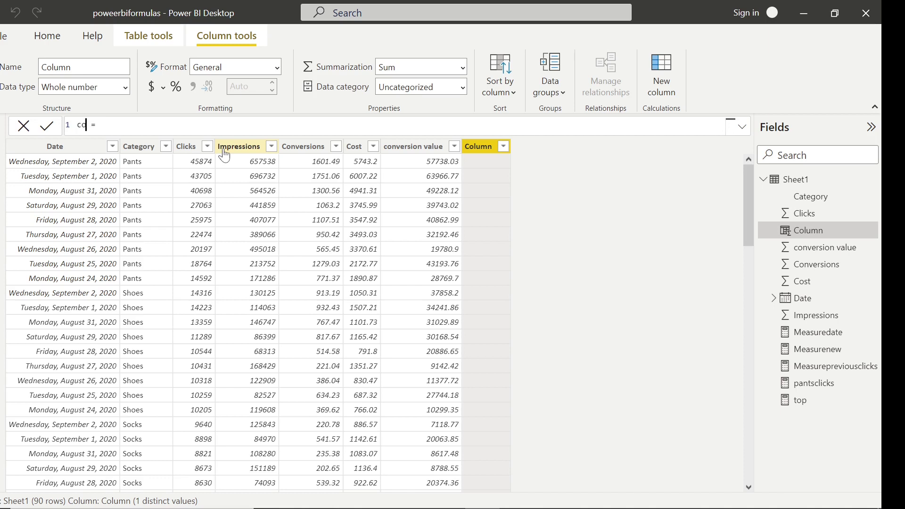
text(threshold = swi)
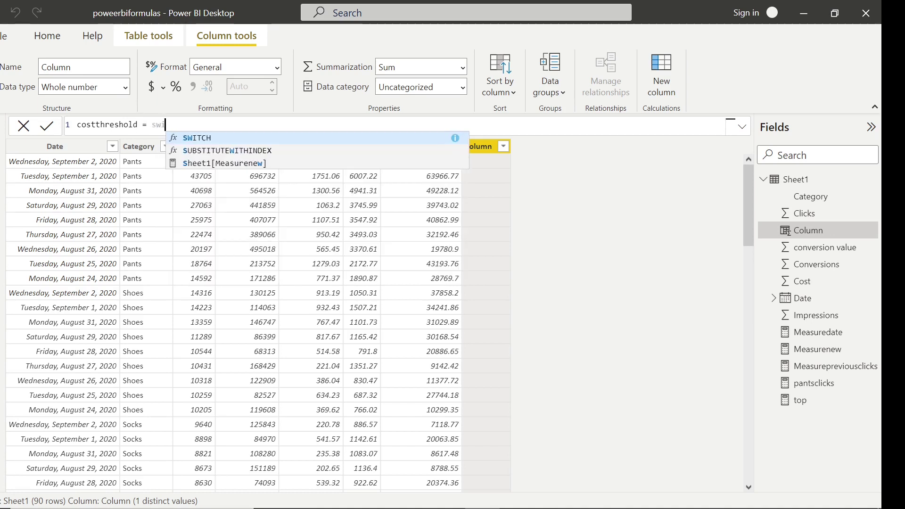
text(tch()
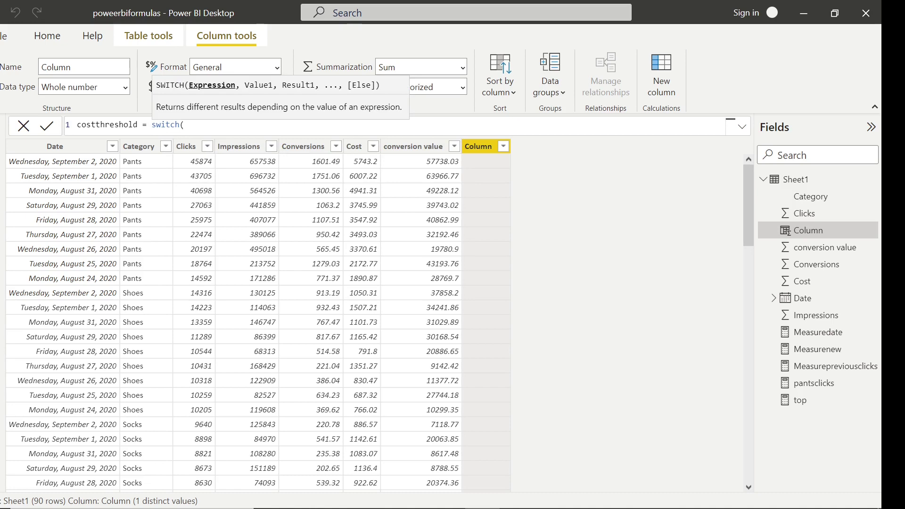
text(tur)
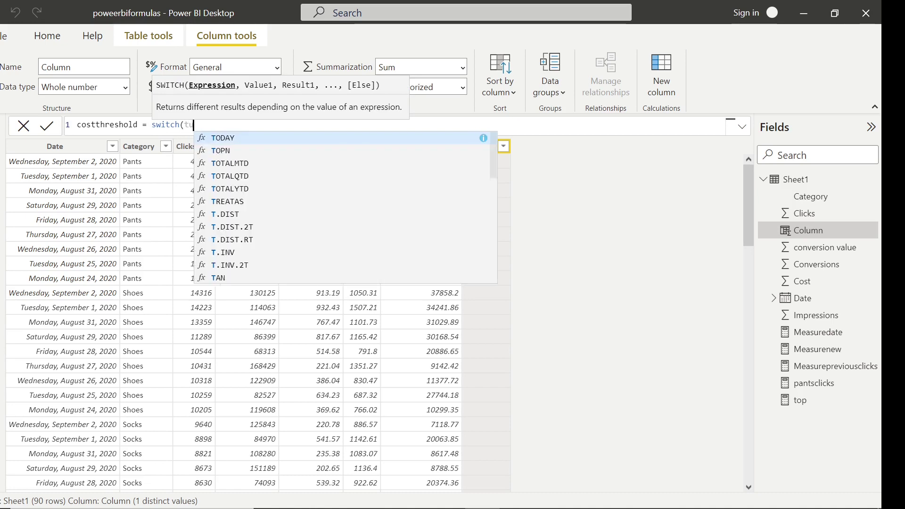
key(BackSpace)
key(BackSpace)
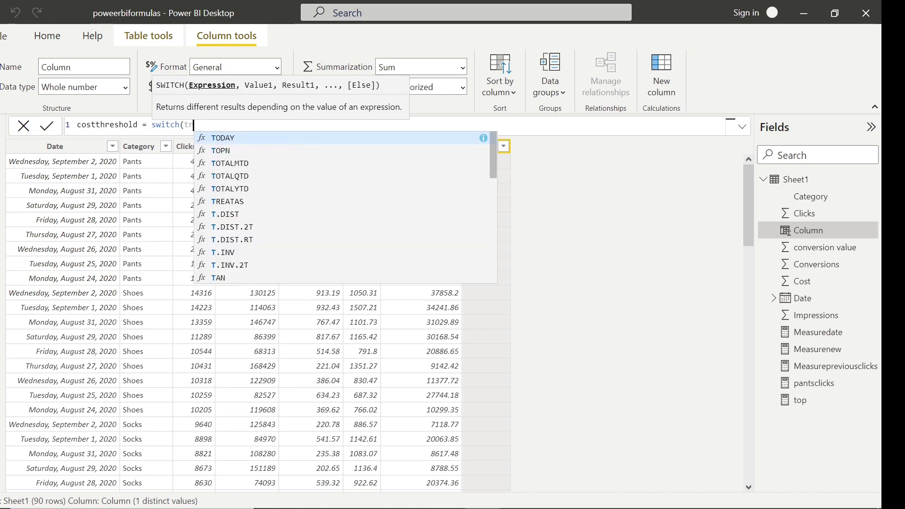
text(rue(),)
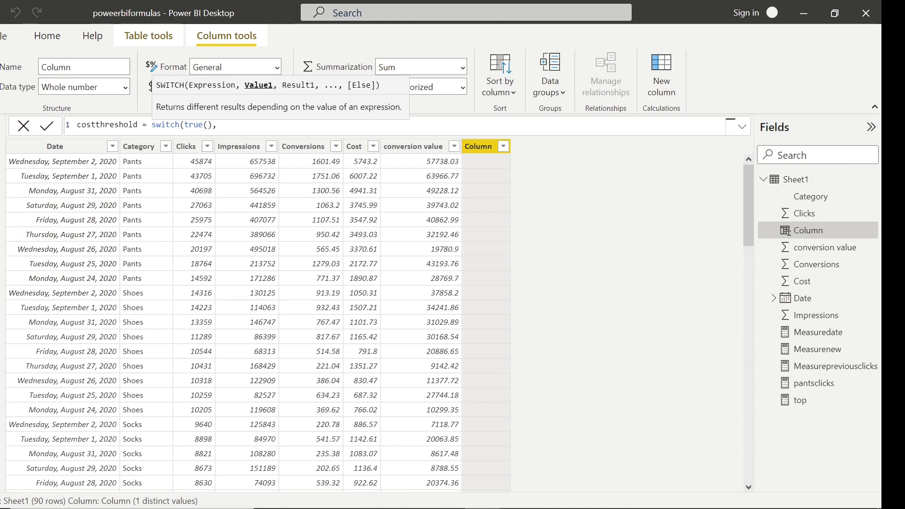
Step: Add the first SWITCH condition, Sheet1[Cost]>5000, with the result text "above 5000"
text(Sh)
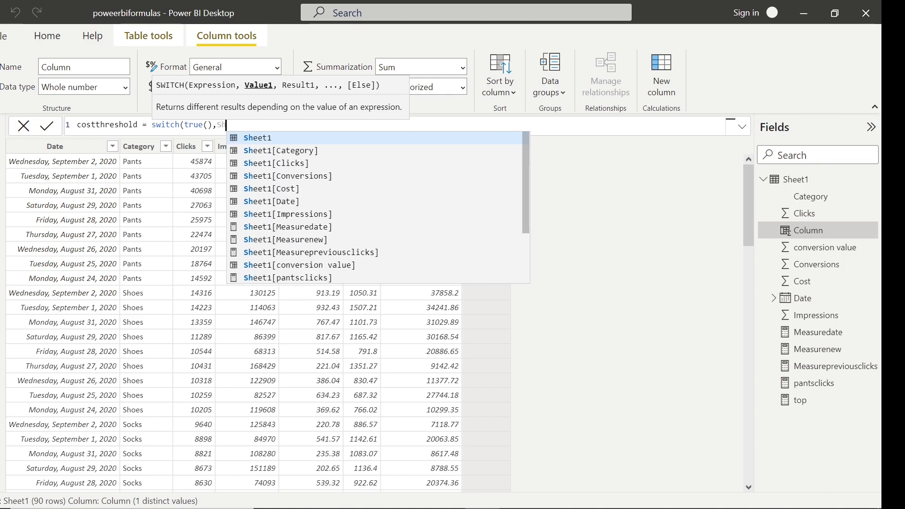
click(281, 189)
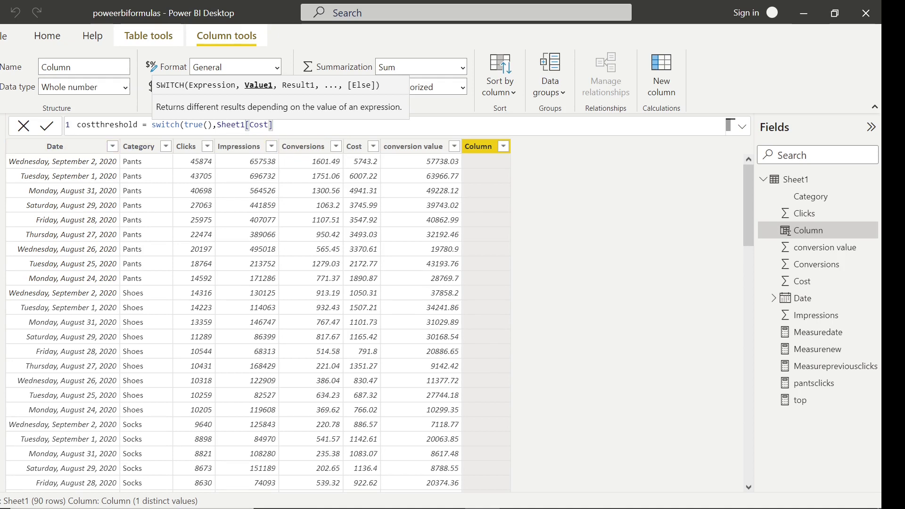
text(>5000,)
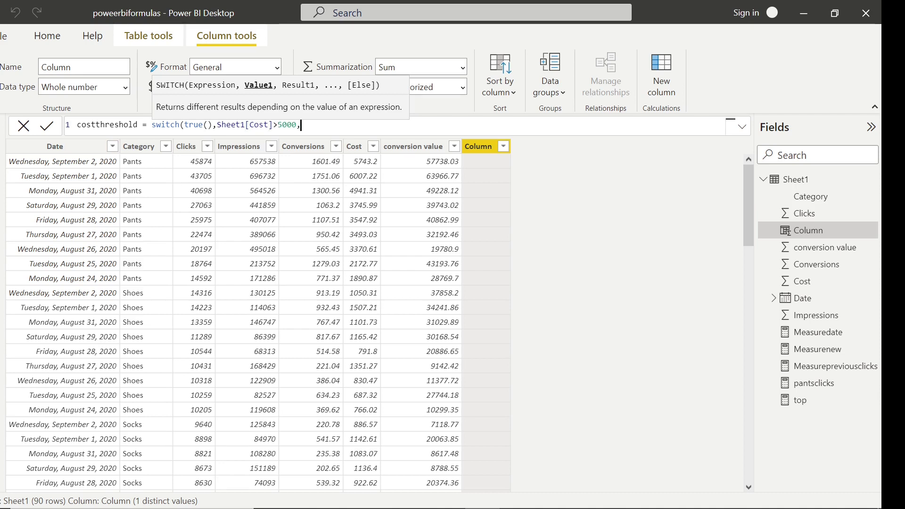
text("a)
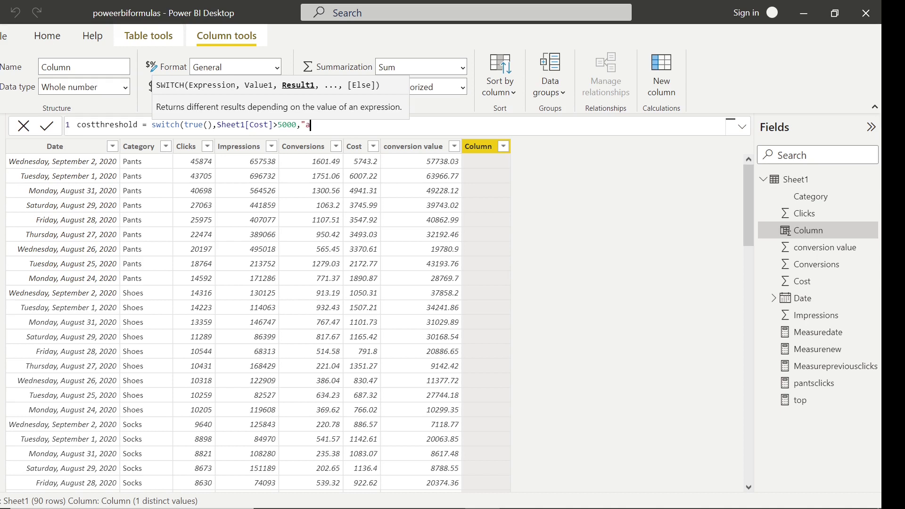
text(bove 5000)
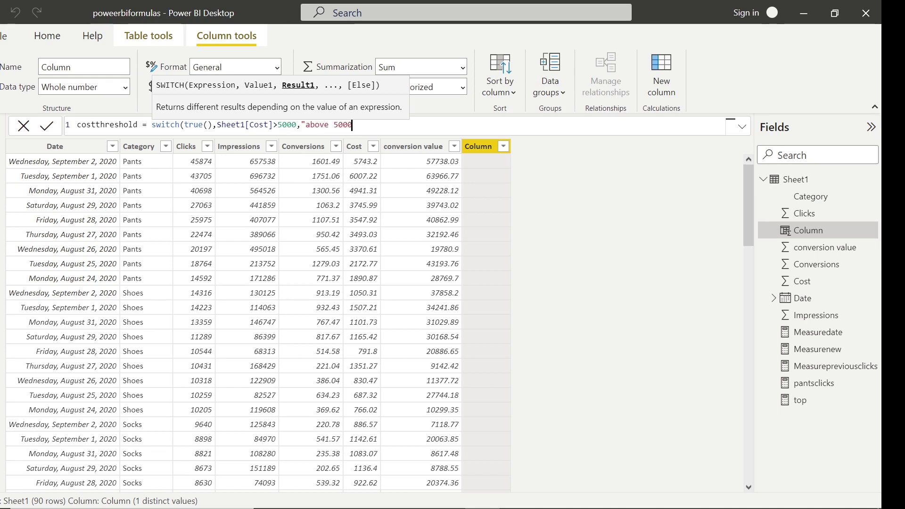
Step: Add a second SWITCH condition, Sheet1[Cost]>3000, that returns "above 3000"
text(",sheet)
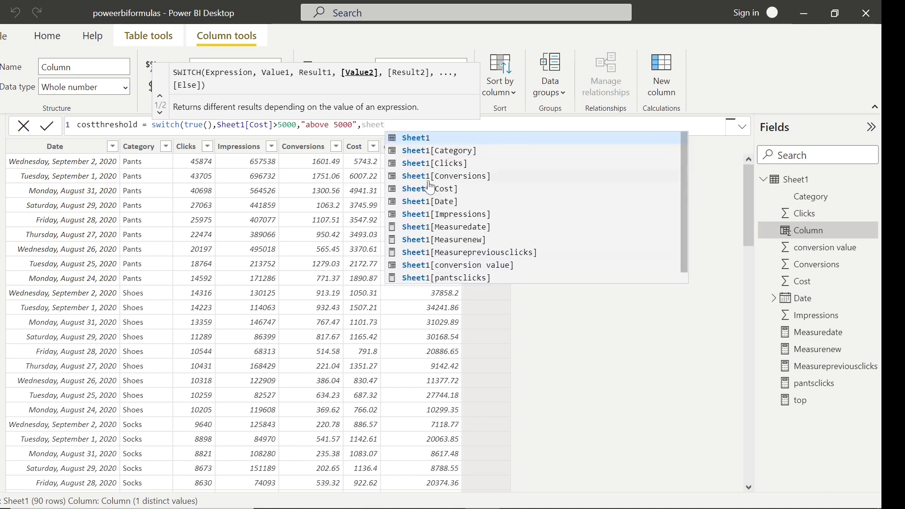
click(431, 189)
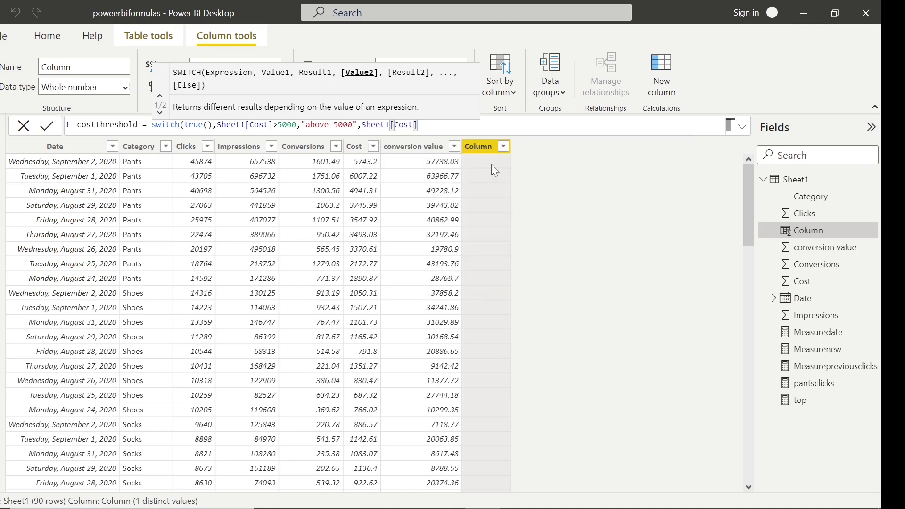
text(>3000,)
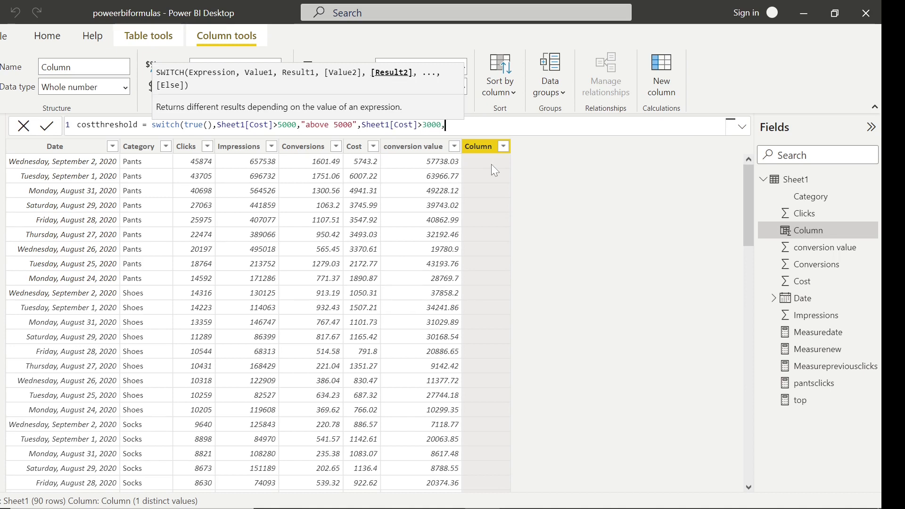
text("above 3000")
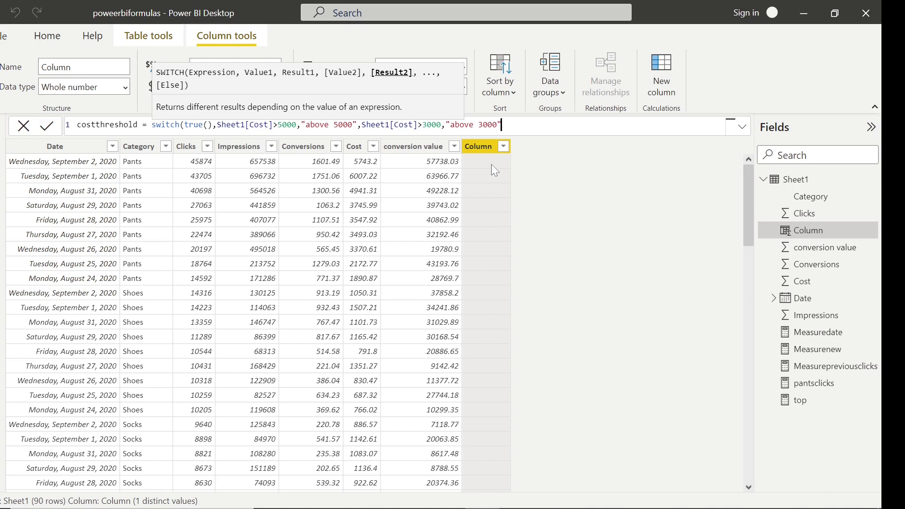
Step: Finish the costthreshold formula with "below 3000" as the fallback result and commit it
text(,)
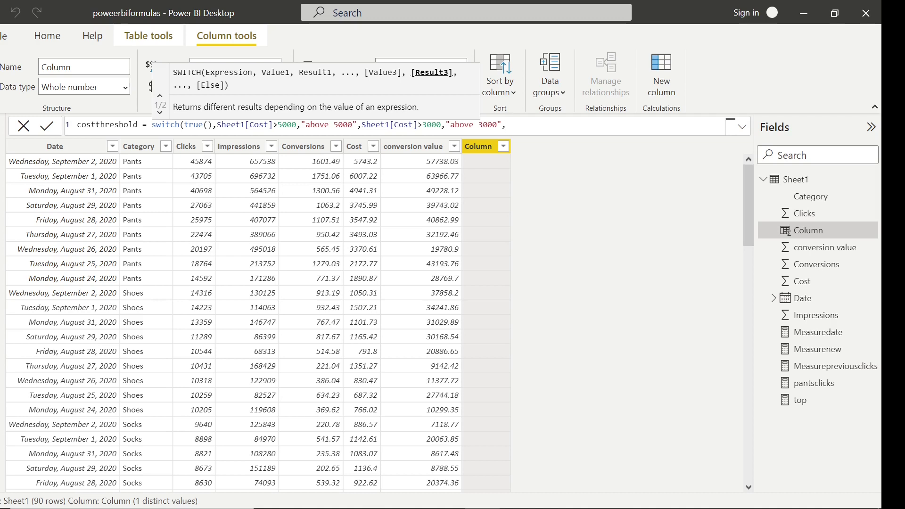
text(")
text(below 3000)
text())
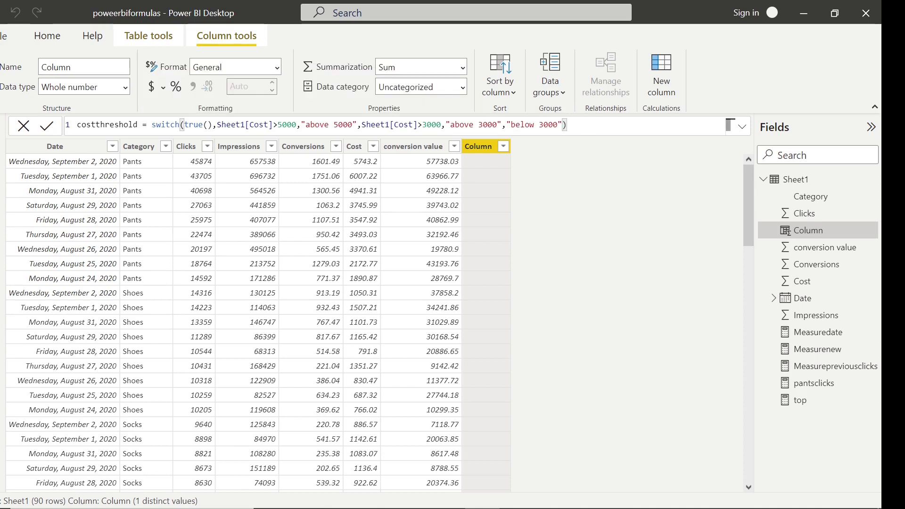
key(Return)
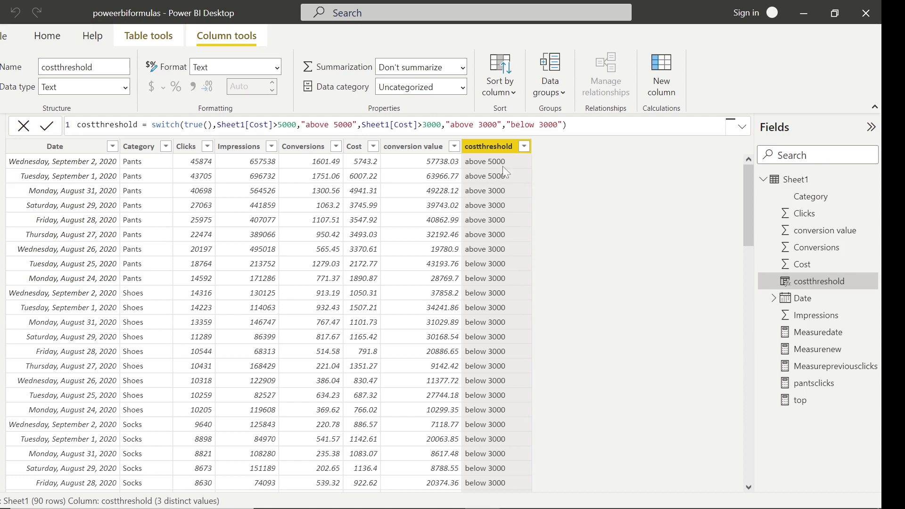
Step: Compare the Cost values with their costthreshold labels in several rows of the table
click(365, 166)
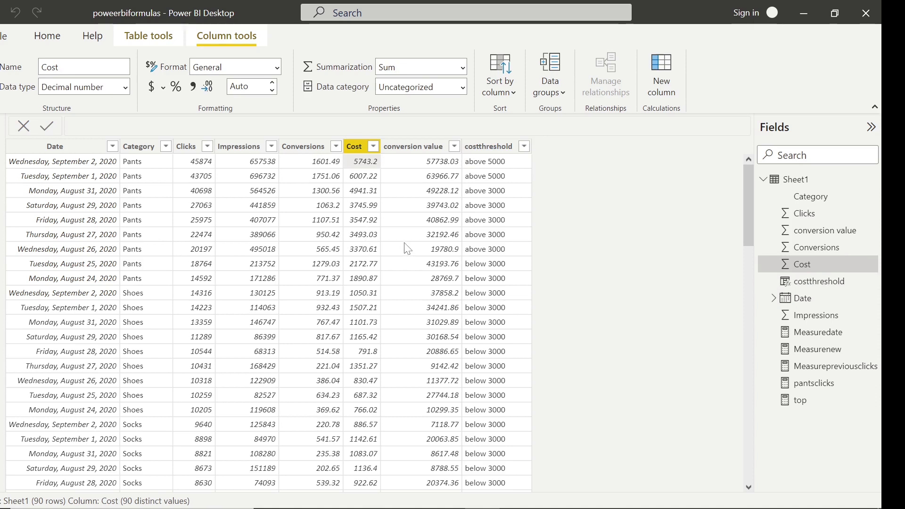
click(489, 241)
click(361, 242)
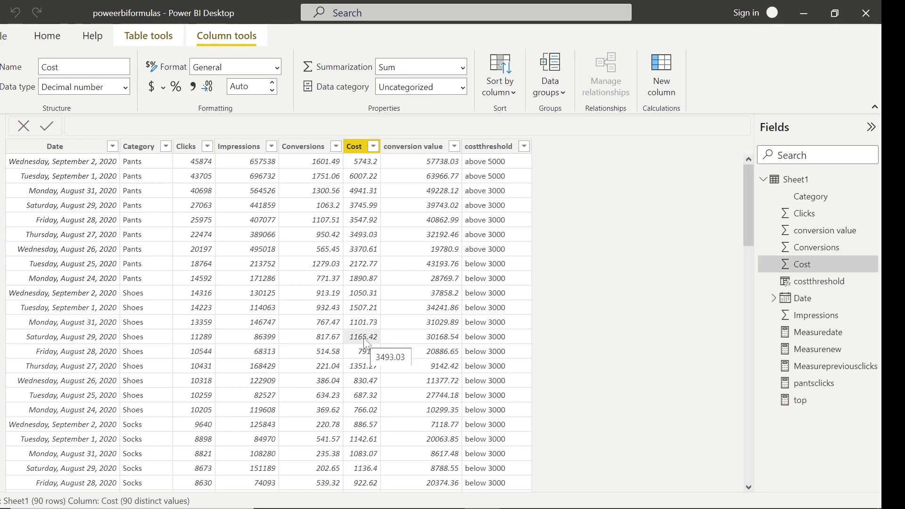
click(480, 337)
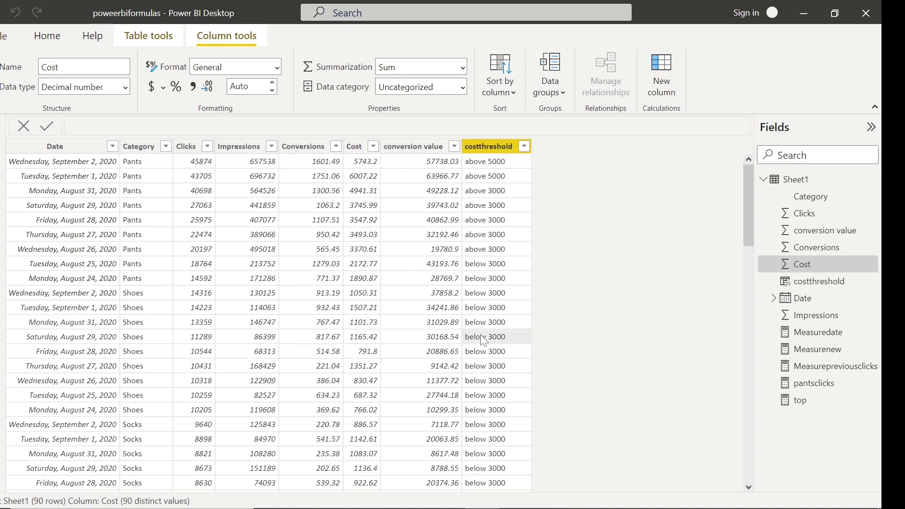
drag(748, 223, 736, 178)
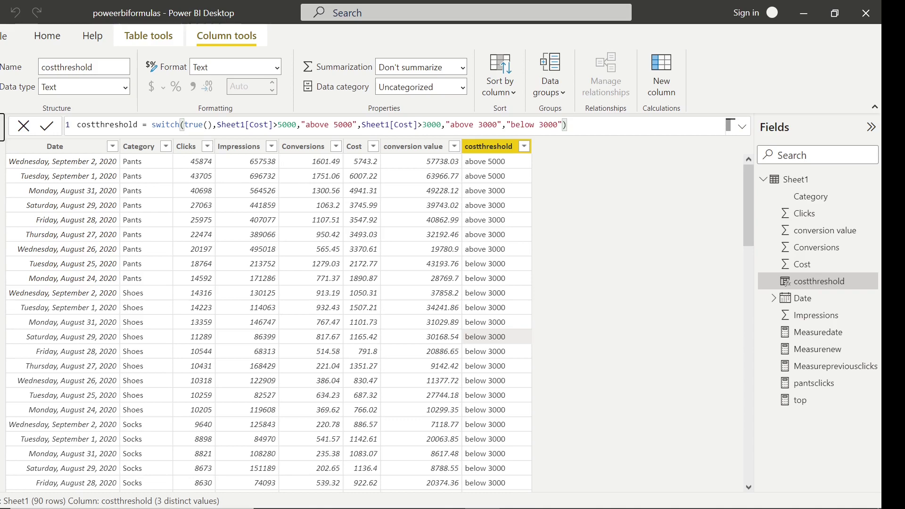
Step: Switch to the report view and build a table visual on Page 2 showing Category and Clicks
click(2, 134)
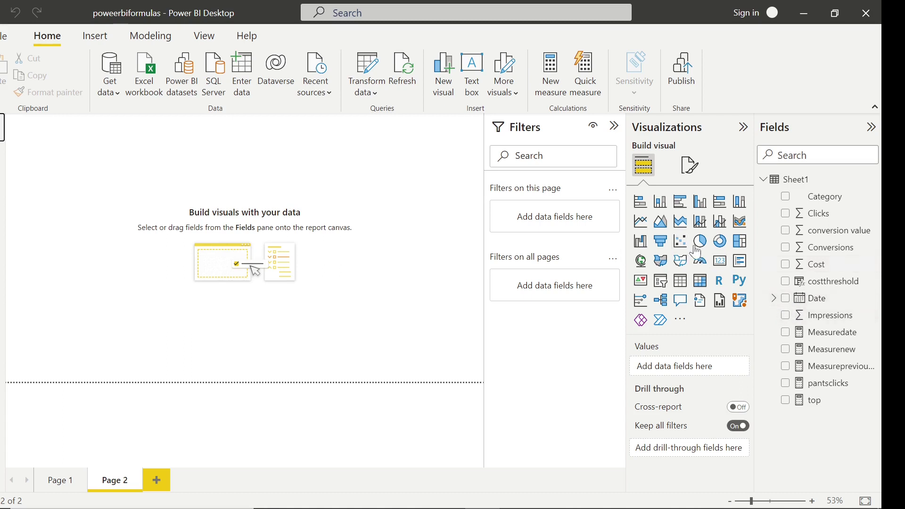
click(684, 284)
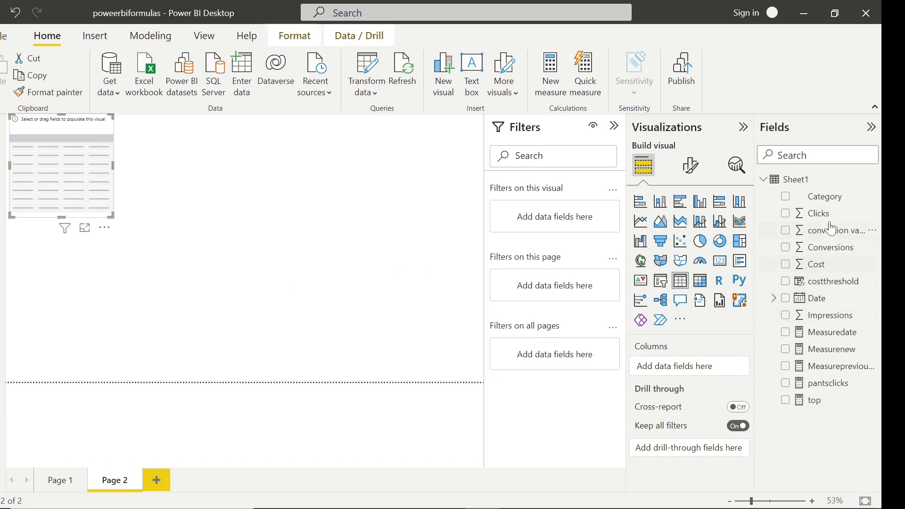
drag(824, 197, 699, 367)
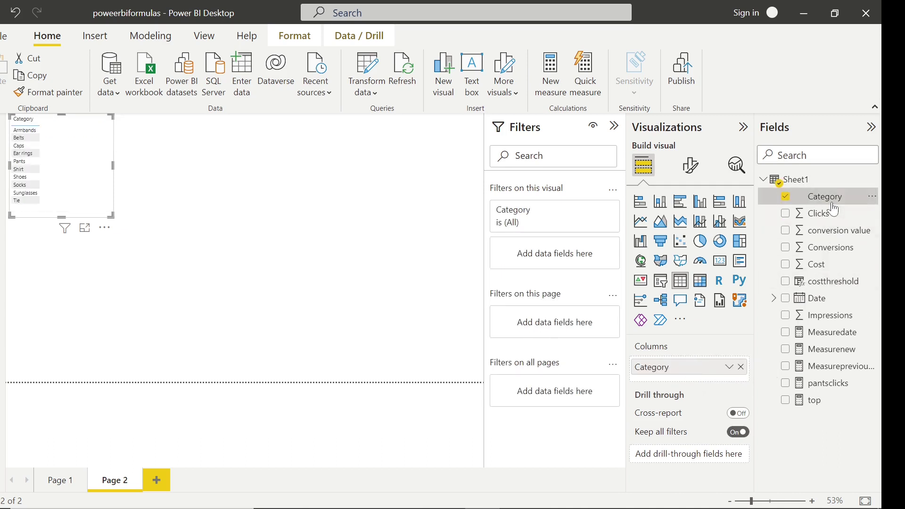
drag(822, 213, 679, 383)
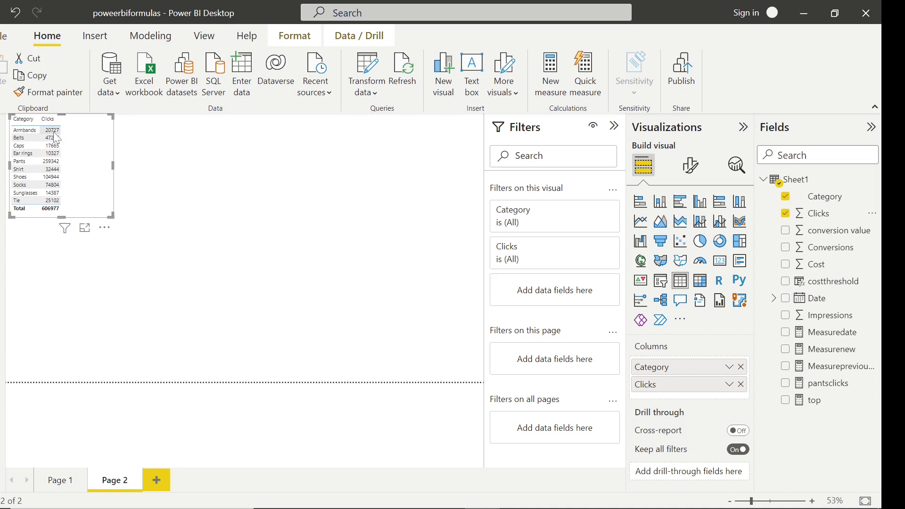
mouse_move(56, 138)
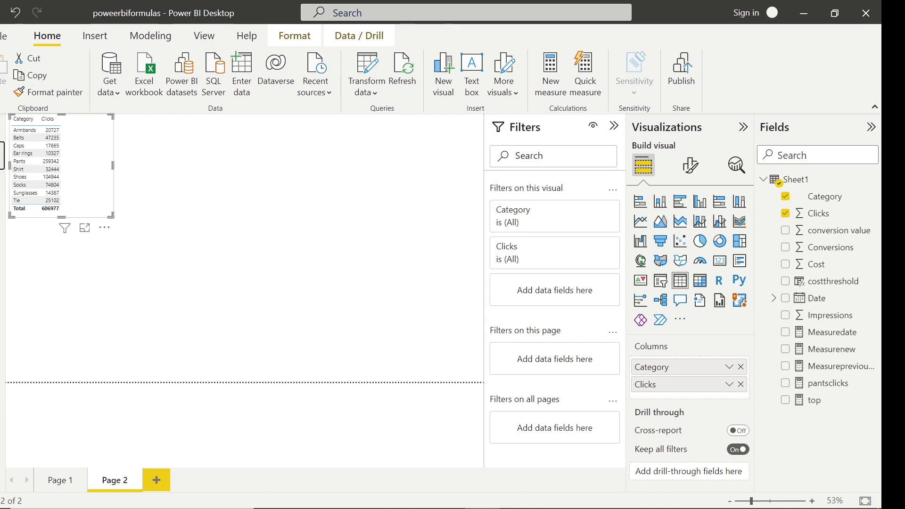
Step: Return to the data view and add a calculated column to Sheet1 named Categoryclicks
click(2, 155)
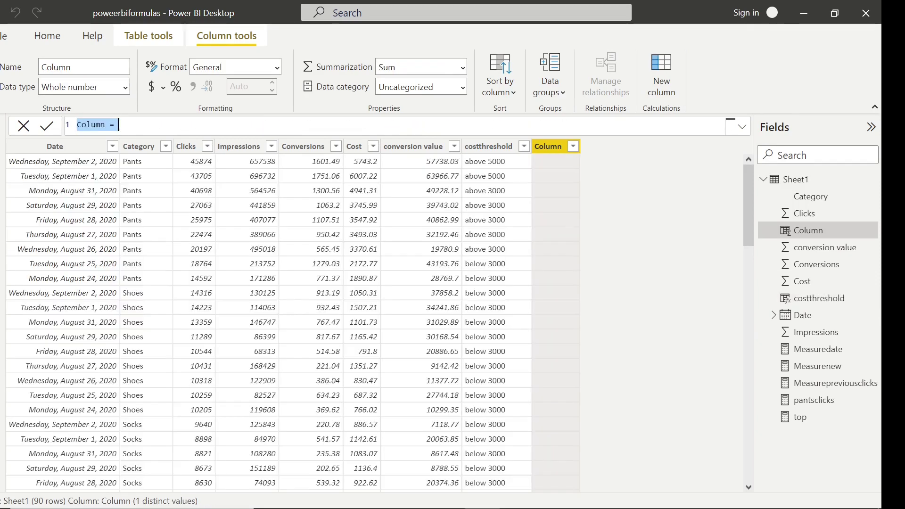
click(82, 124)
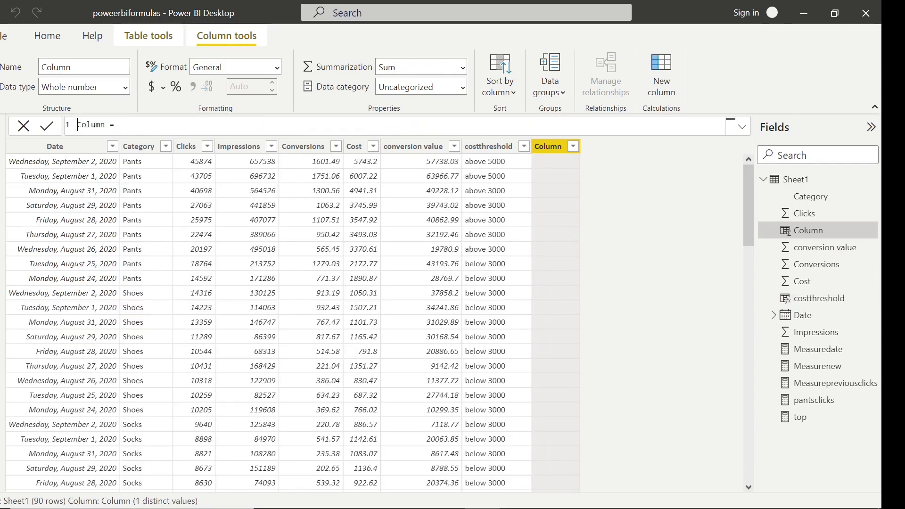
click(100, 125)
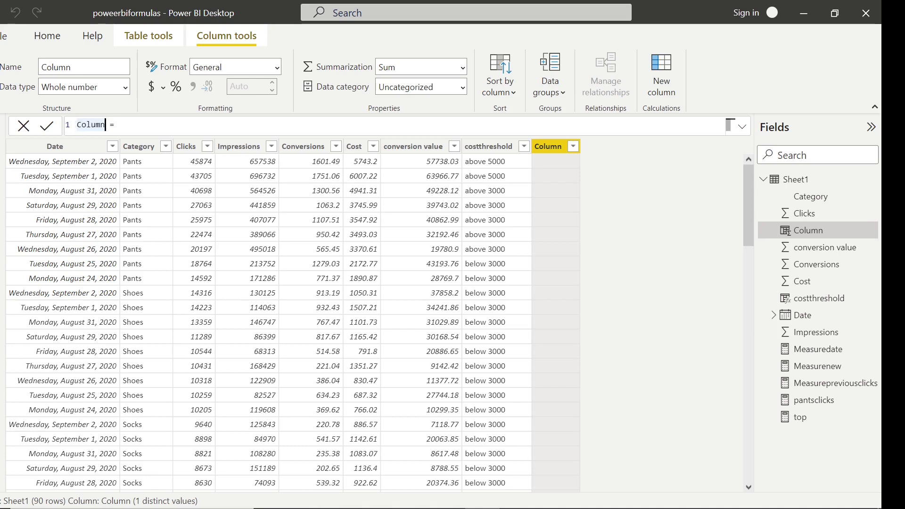
key(BackSpace)
key(BackSpace)
key(BackSpace)
key(BackSpace)
key(BackSpace)
text(ategory)
key(BackSpace)
key(BackSpace)
text(rz)
key(BackSpace)
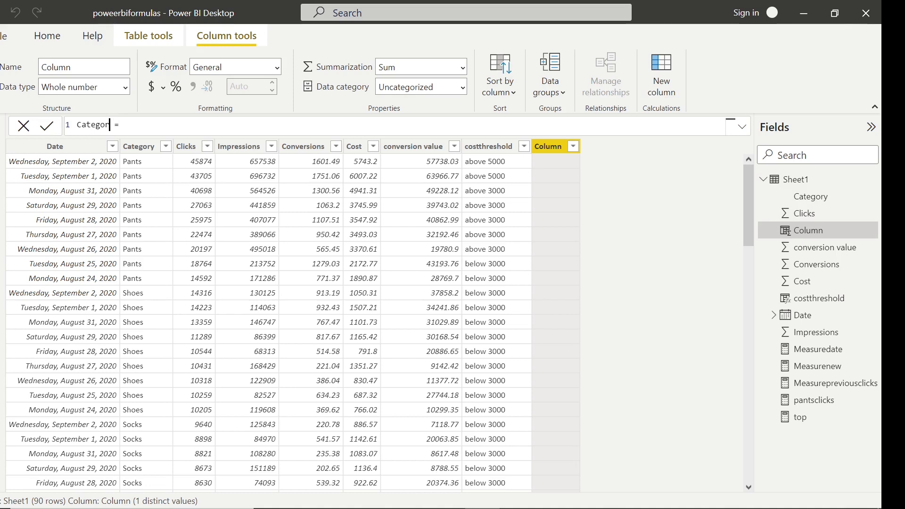
text(yclicks)
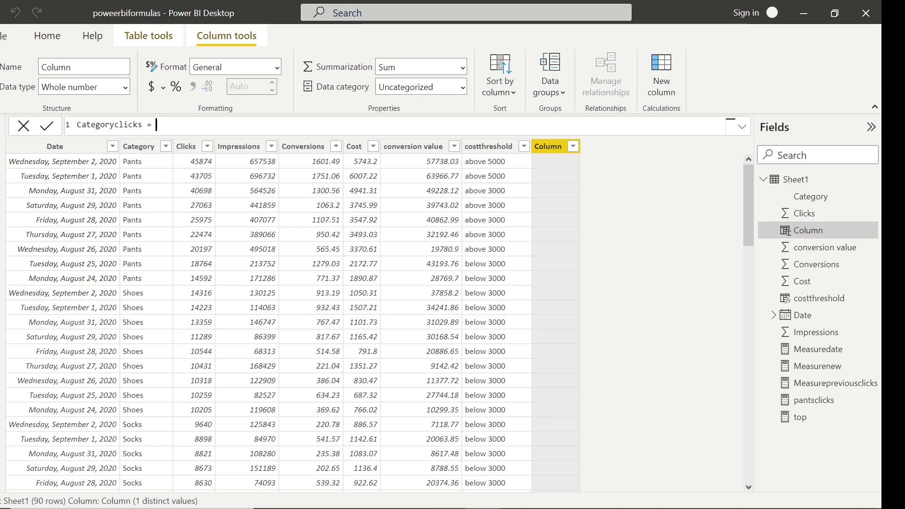
Step: Begin the Categoryclicks formula with CALCULATE, using the sum of Sheet1[Clicks] as its expression
text(cacla)
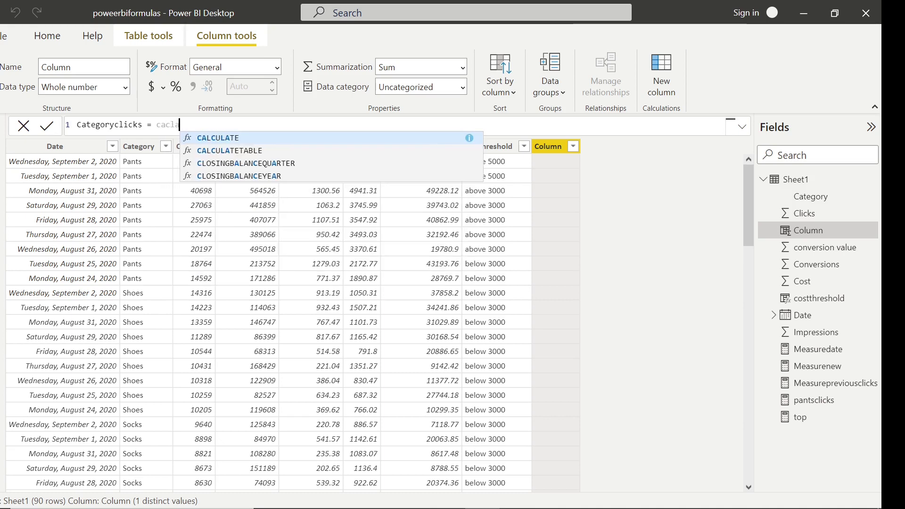
key(BackSpace)
key(BackSpace)
key(BackSpace)
text(lcu)
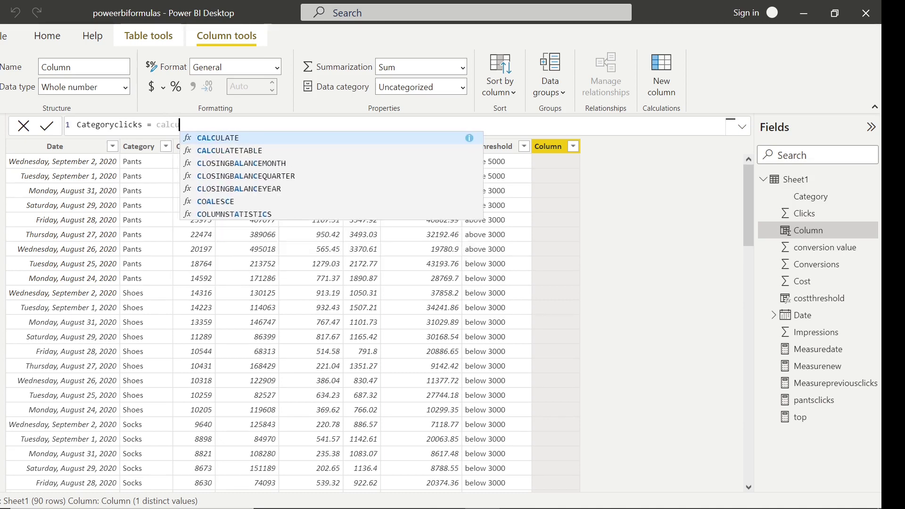
text(late()
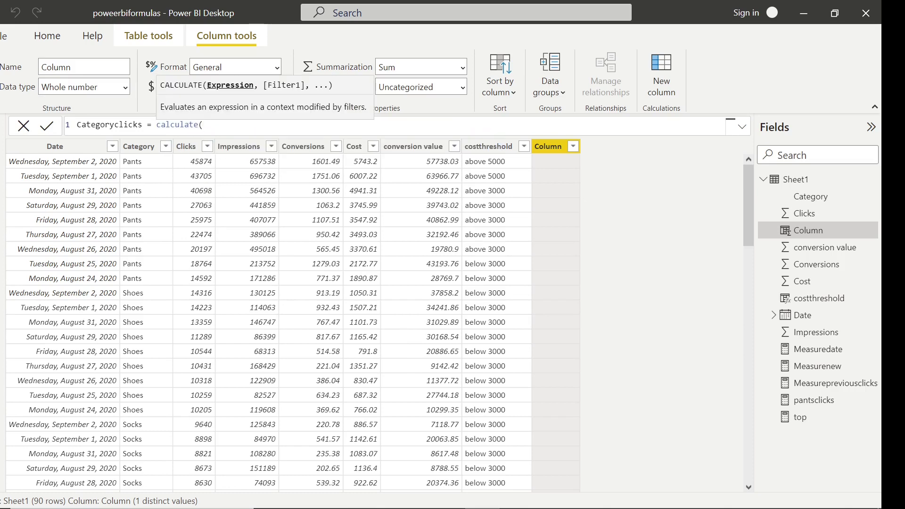
text(sum()
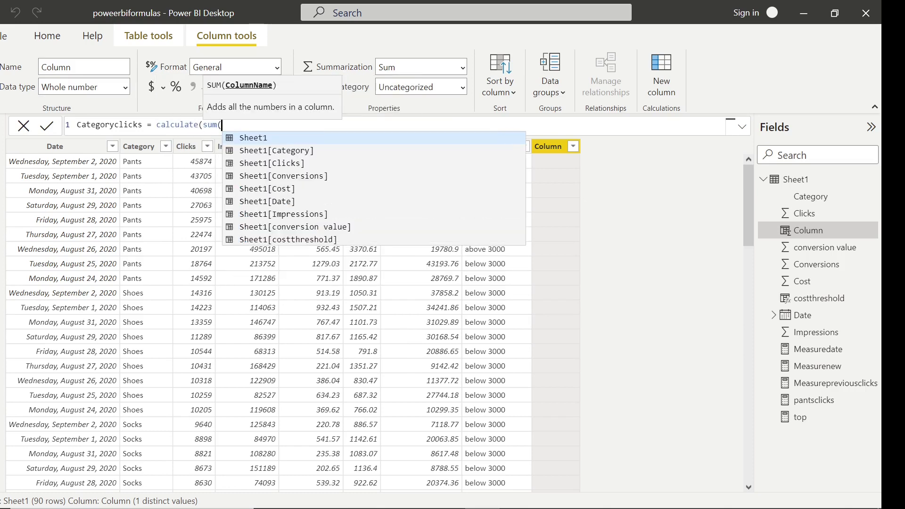
click(296, 163)
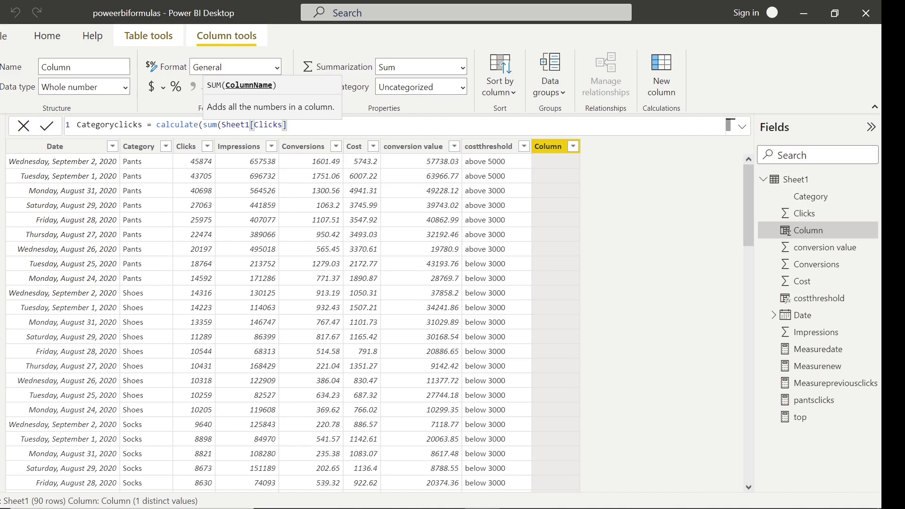
text())
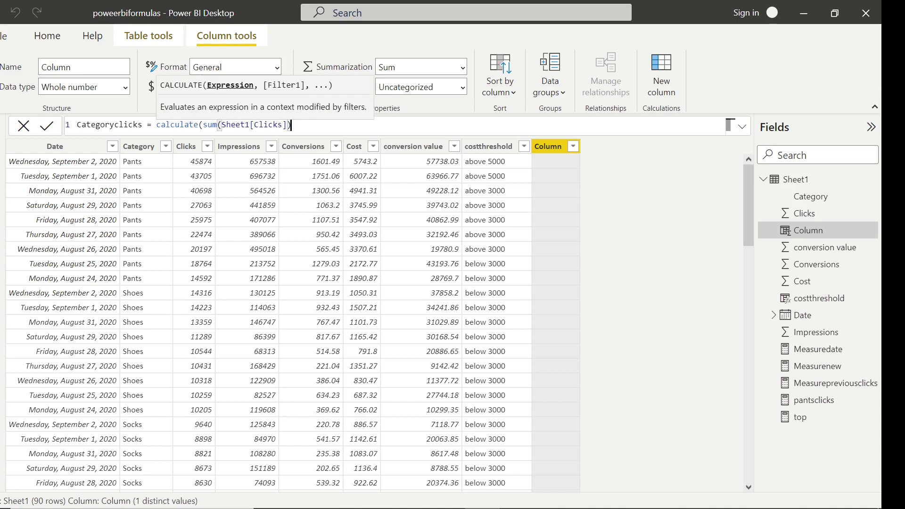
text(,)
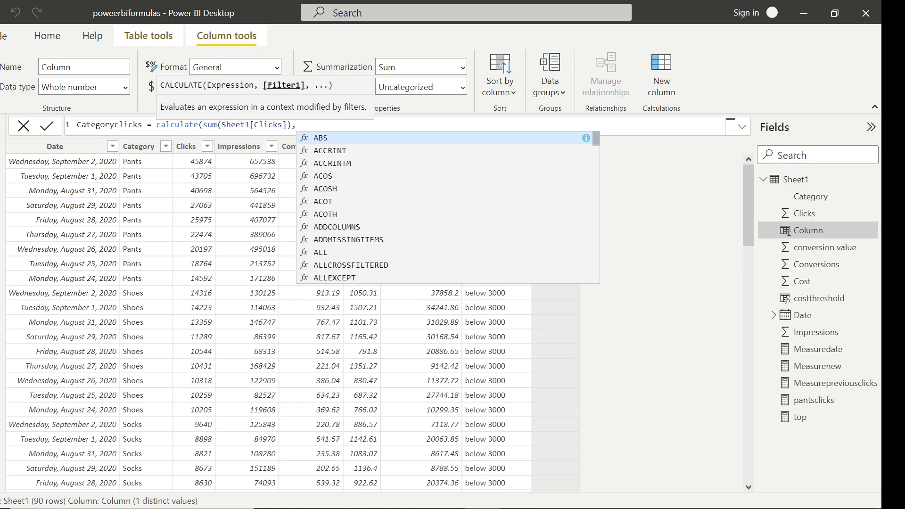
Step: Add an ALLEXCEPT filter on Sheet1 that keeps Sheet1[Category], close the formula and commit it
text(allexc)
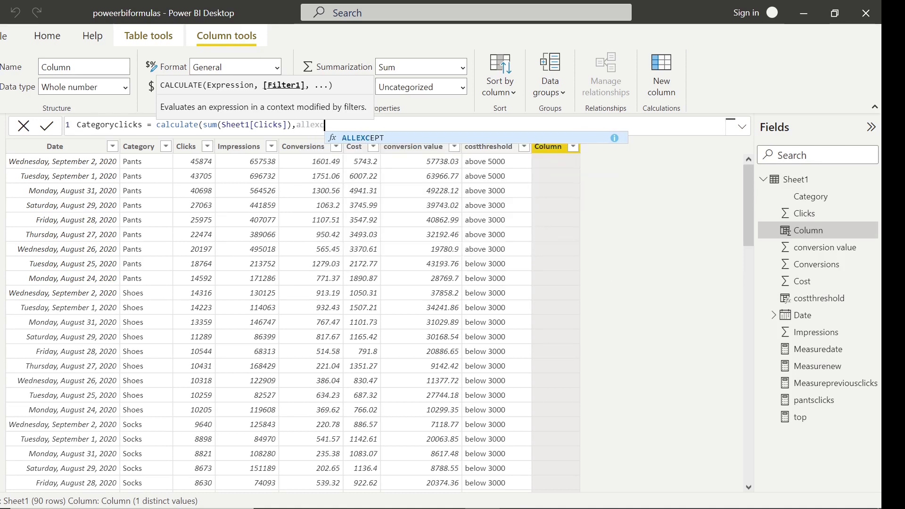
text(ept()
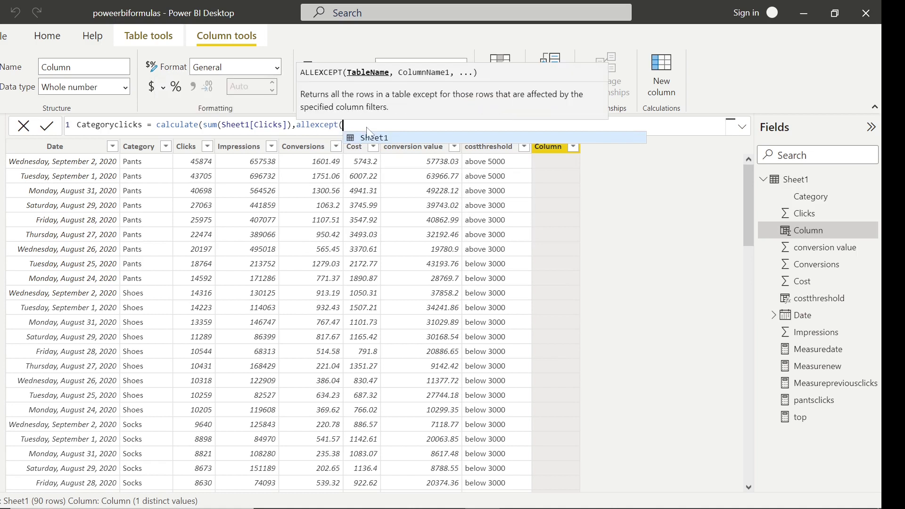
text(Sheet1)
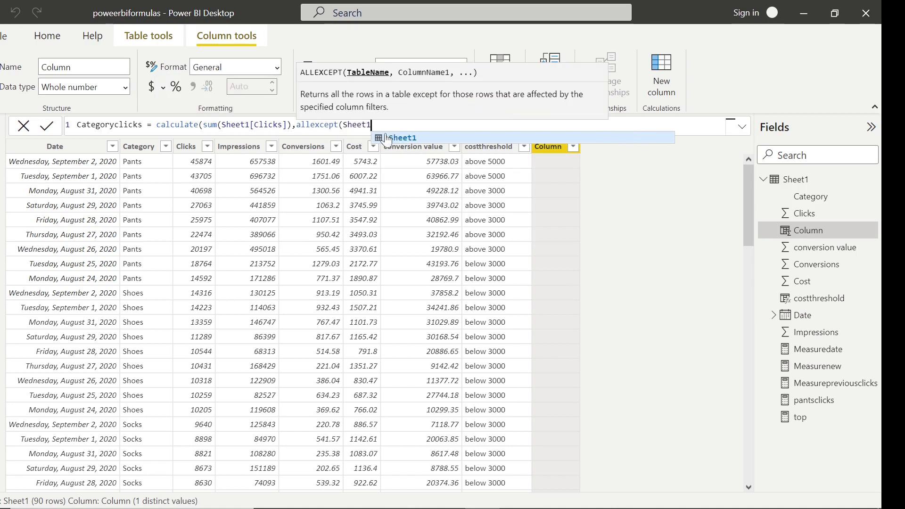
text(,)
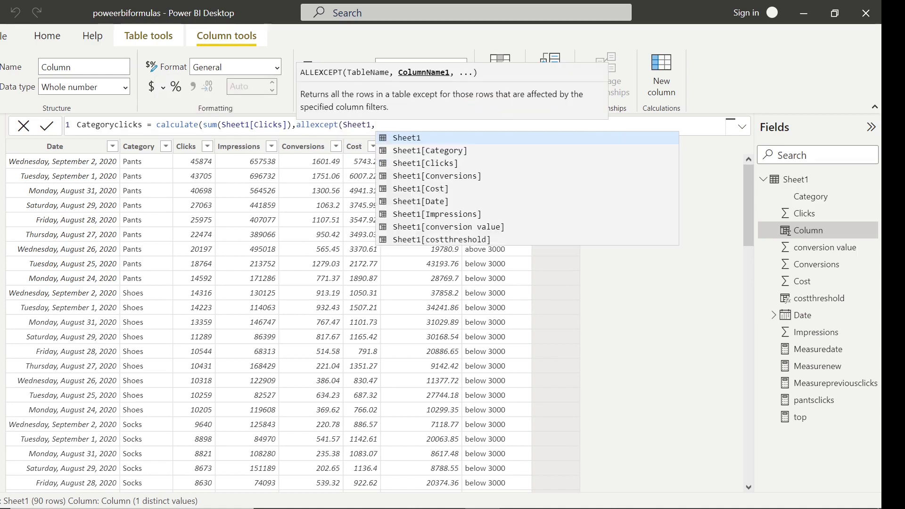
click(450, 151)
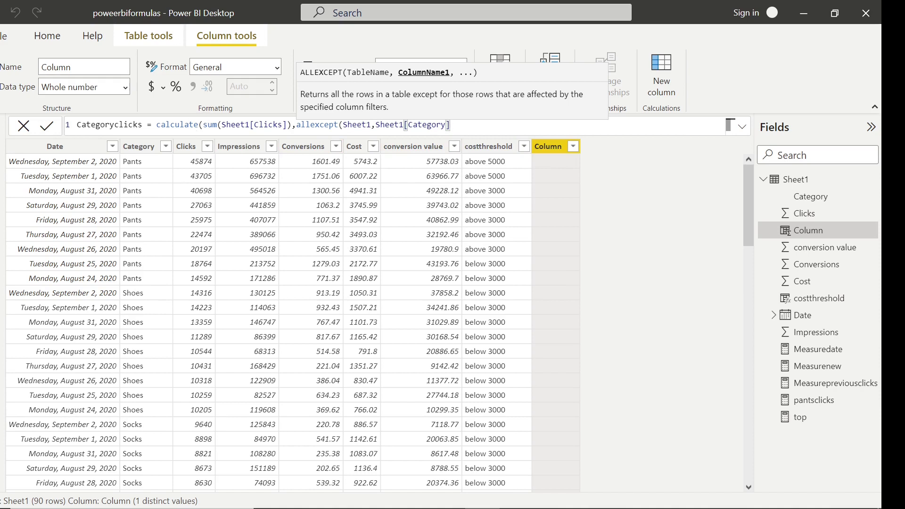
drag(203, 125, 291, 125)
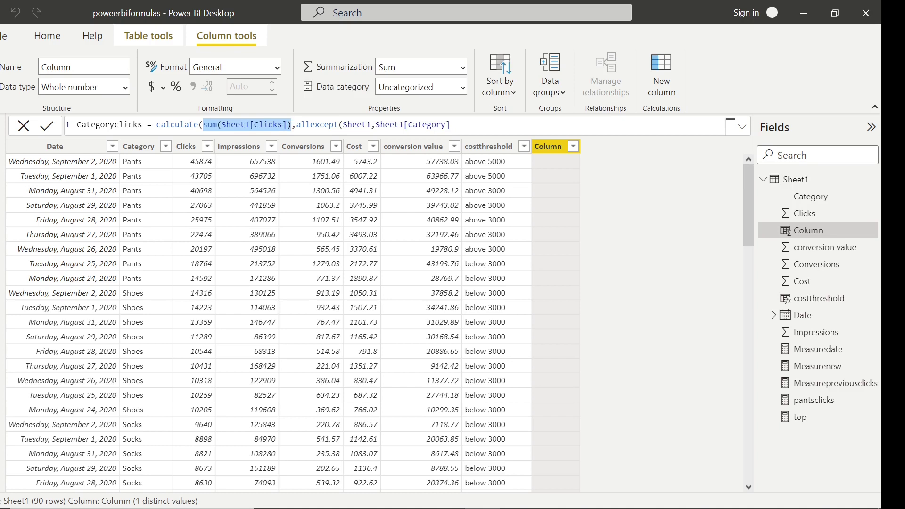
click(300, 125)
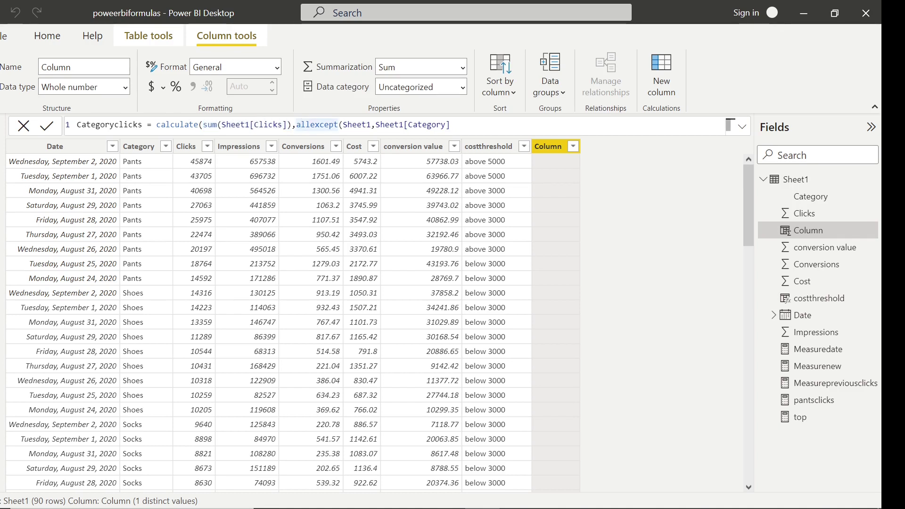
click(348, 125)
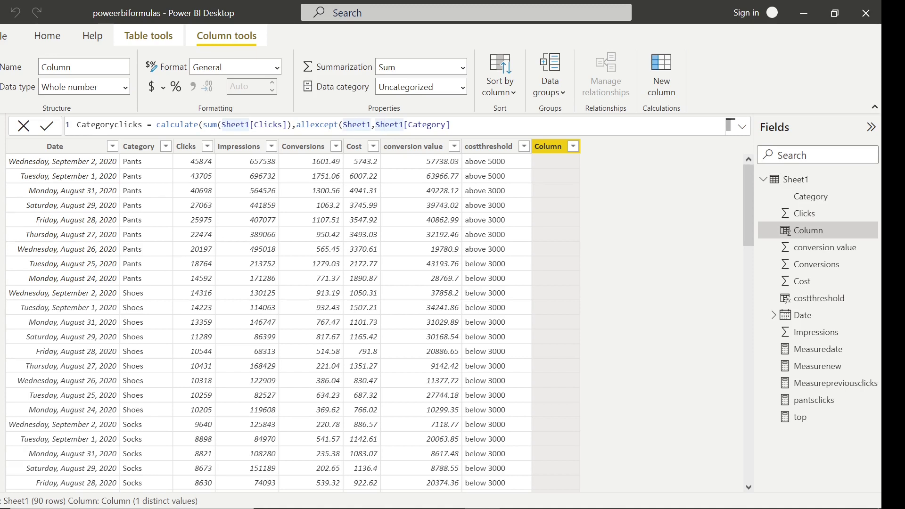
click(449, 125)
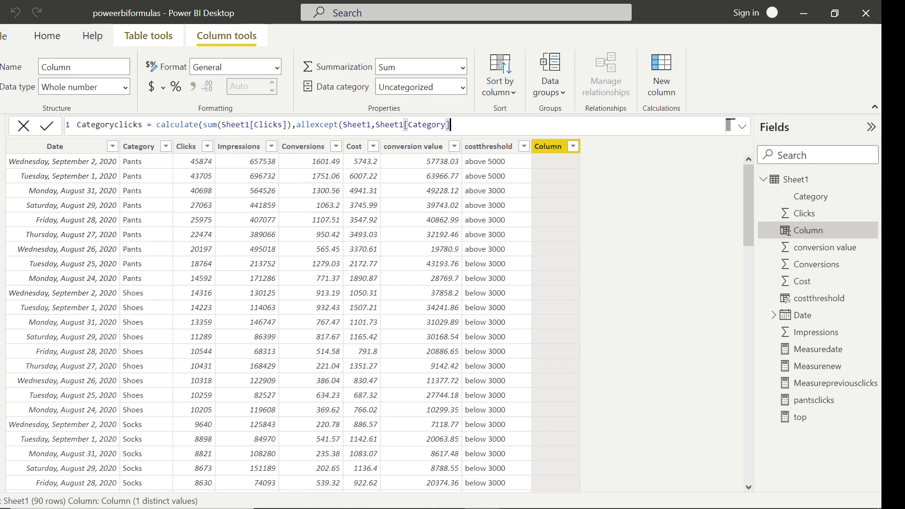
text()))
key(Return)
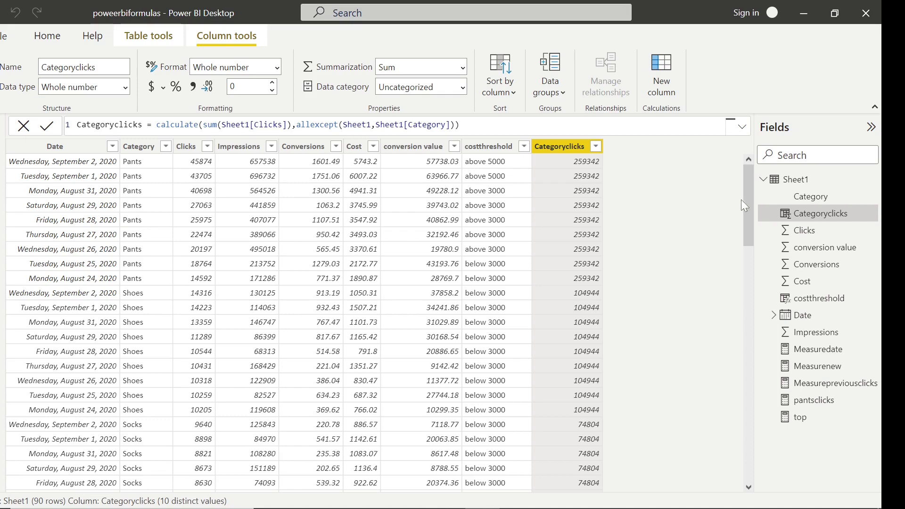
Step: Compare the Categoryclicks values for categories such as Caps with the Clicks totals in the Page 2 table visual
drag(747, 204, 748, 357)
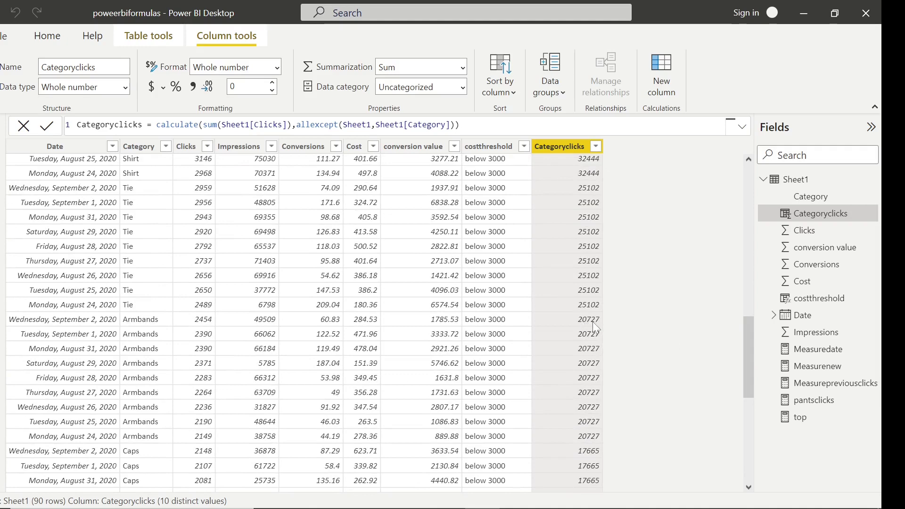
click(2, 142)
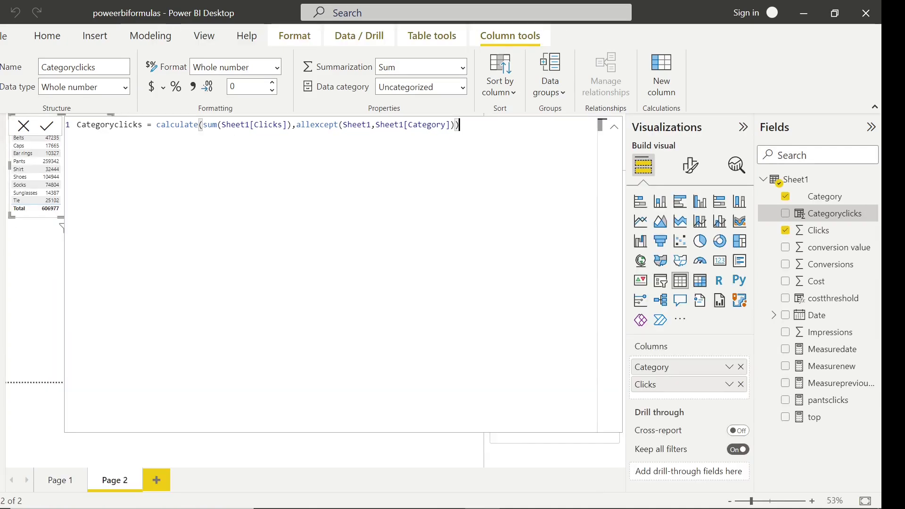
click(48, 153)
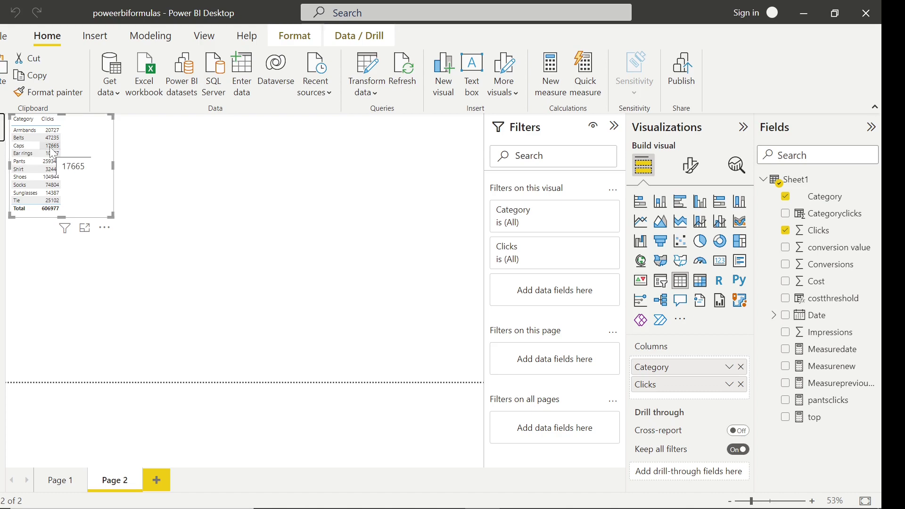
click(7, 159)
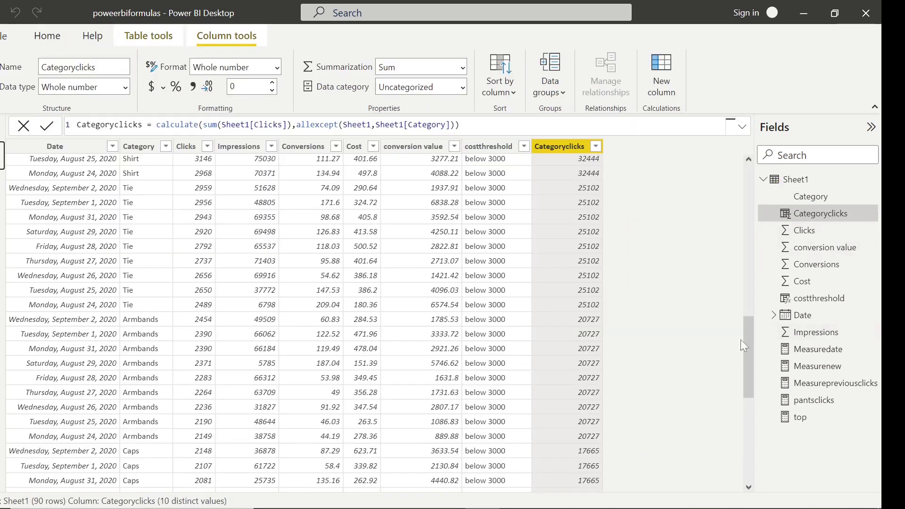
drag(748, 342, 749, 368)
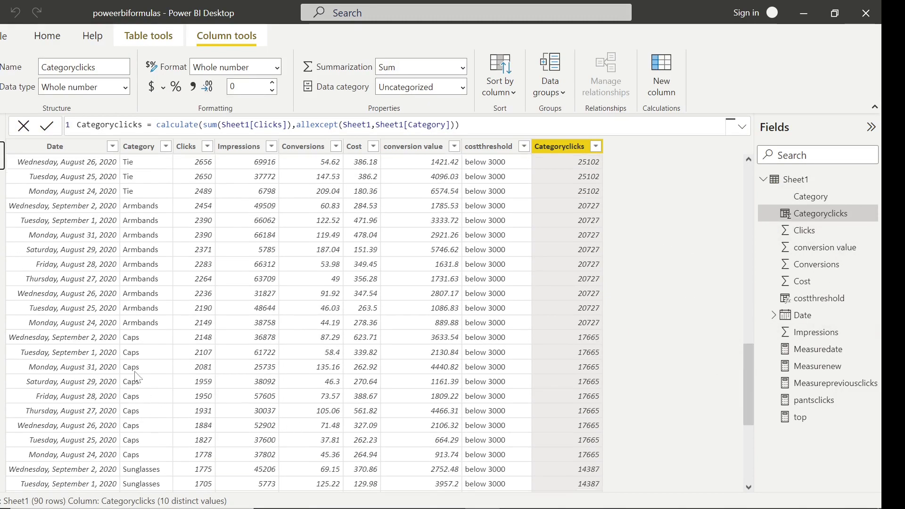
click(586, 366)
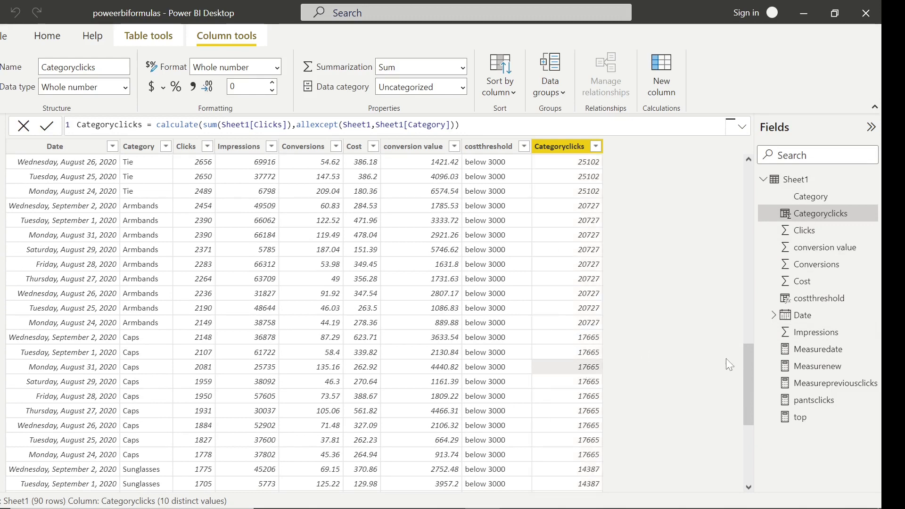
Step: Review the Clicks sum and the ALLEXCEPT filter in the Categoryclicks formula
click(495, 125)
key(Left)
key(Left)
key(Left)
key(Left)
key(Left)
key(Left)
key(Left)
key(Left)
key(Left)
key(Left)
key(Left)
key(Left)
key(Left)
key(Left)
key(Left)
key(Left)
key(Left)
key(Left)
key(Left)
key(Left)
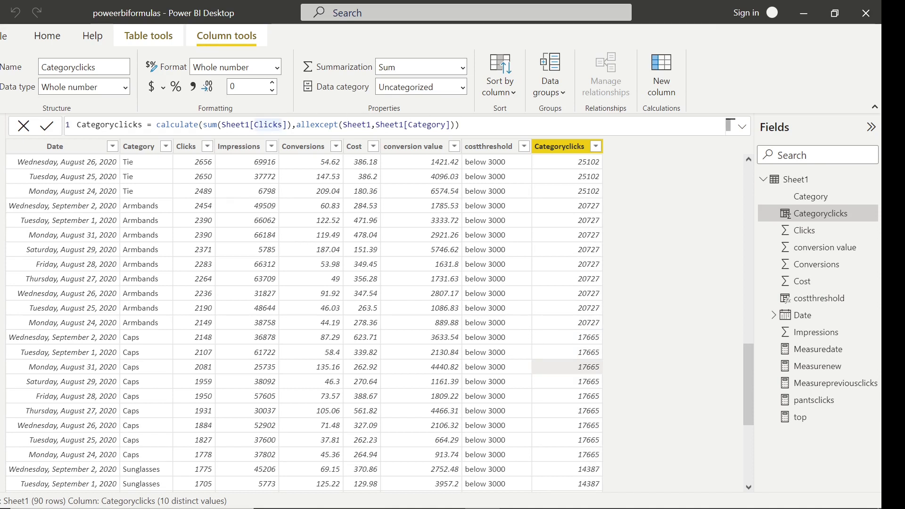
click(319, 124)
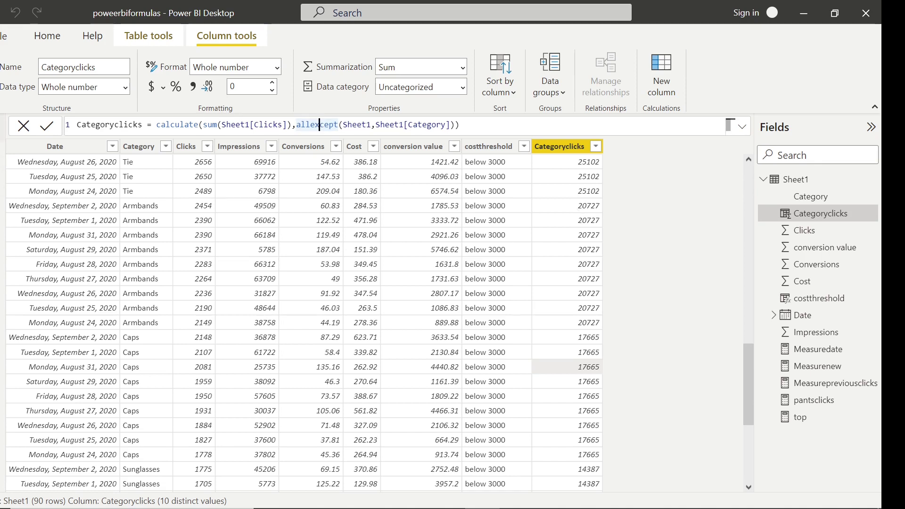
Step: Create a new measure named pantsclicks from Page 2 of the report and begin its formula with CALCULATE
click(2, 128)
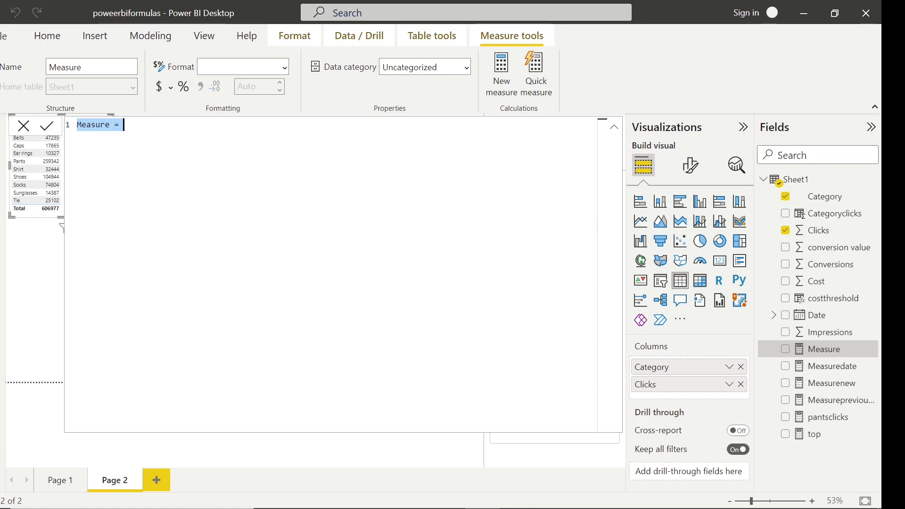
text(pantsck)
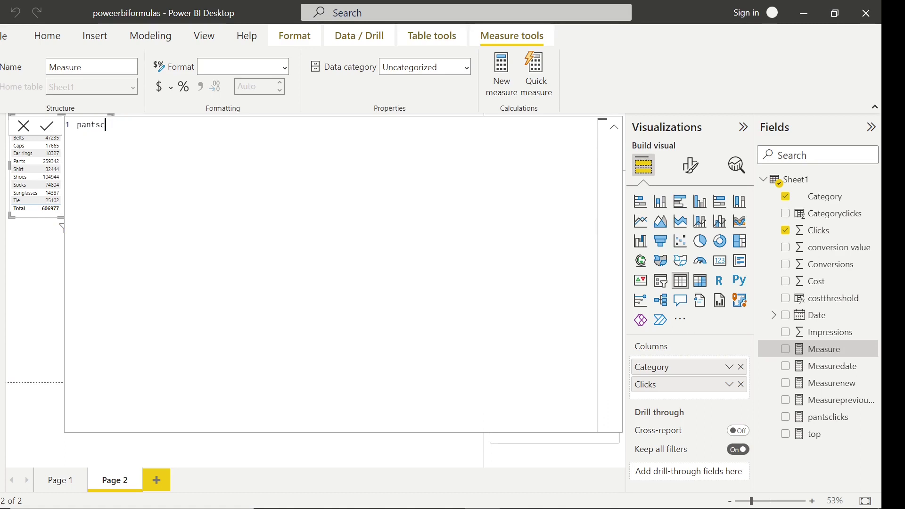
key(BackSpace)
key(BackSpace)
text(clicks=cacl)
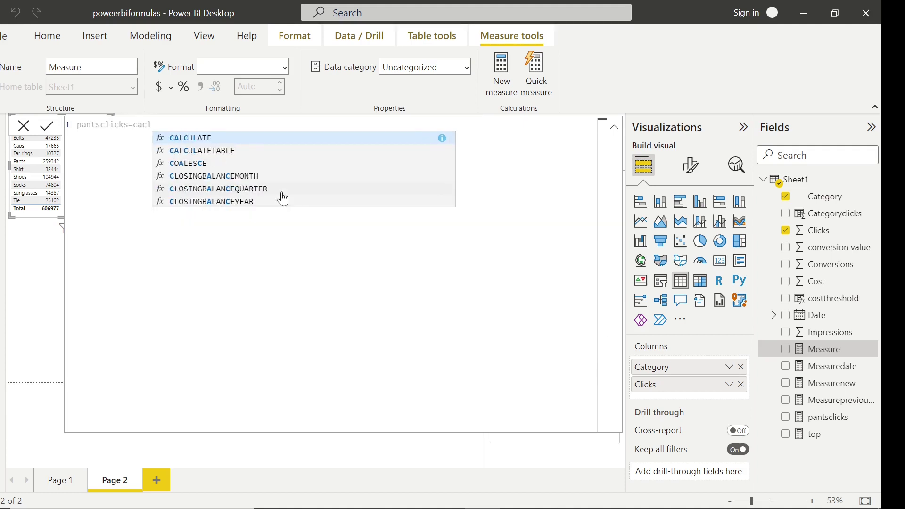
key(BackSpace)
key(BackSpace)
text(lc)
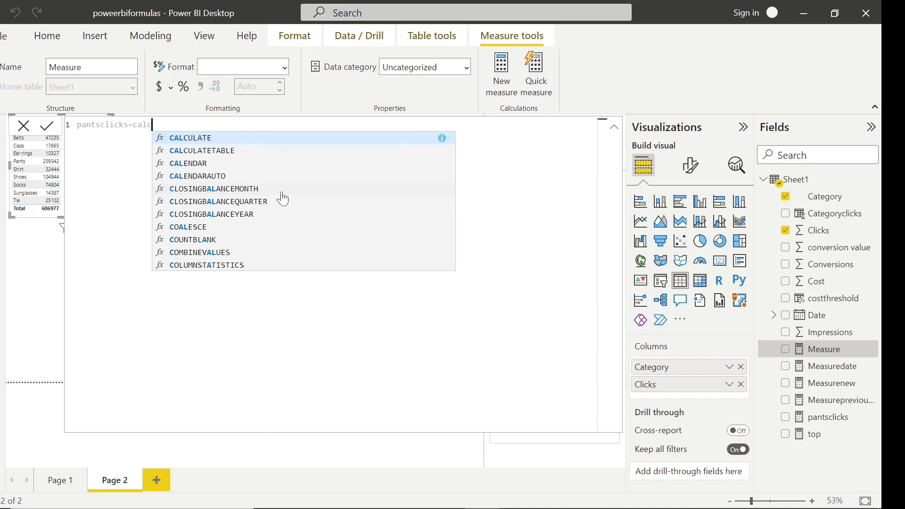
text(ulate)
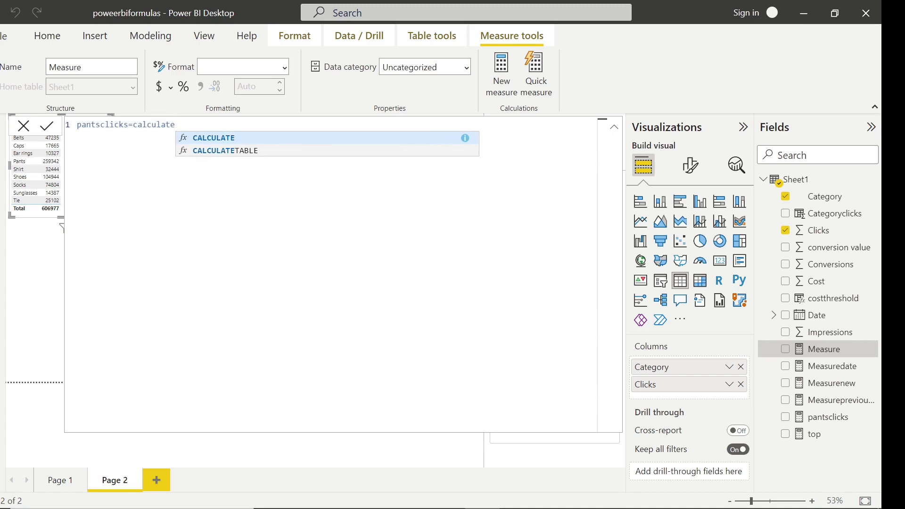
text(()
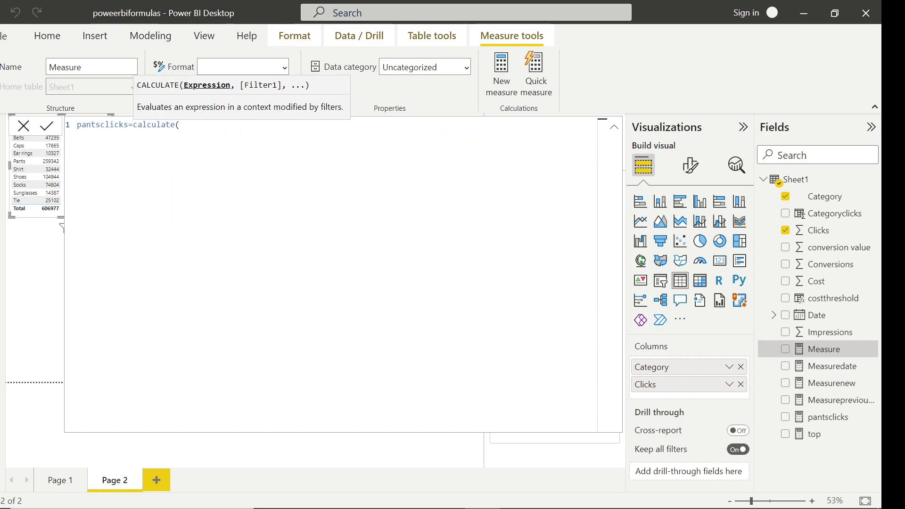
Step: Use the sum of Sheet1[Clicks] as the expression of the CALCULATE function
text(sum()
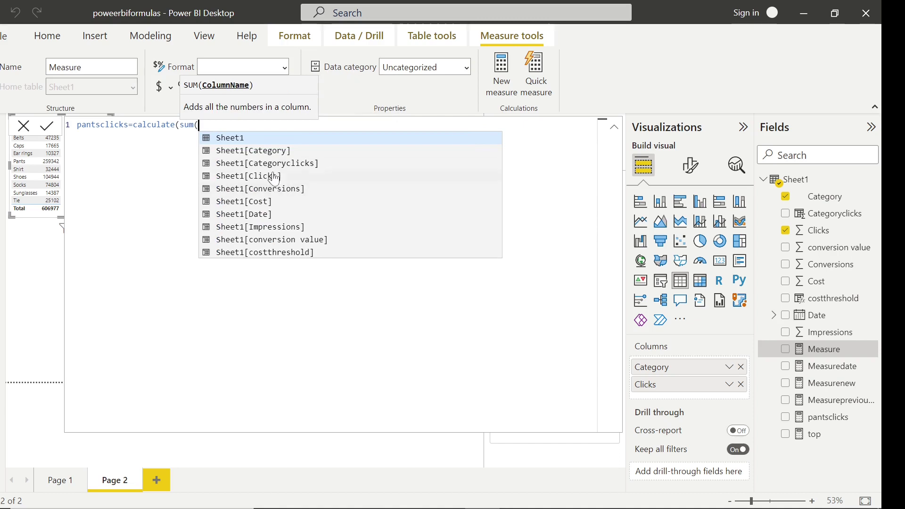
click(276, 178)
text(,)
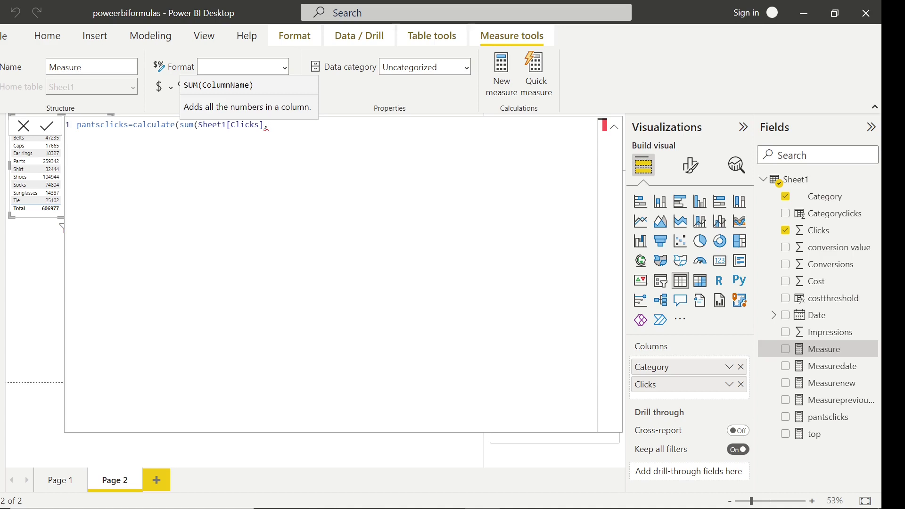
Step: Add a FILTER on Sheet1 with the condition Sheet1[Category]="Pants" to the measure formula
text(filter)
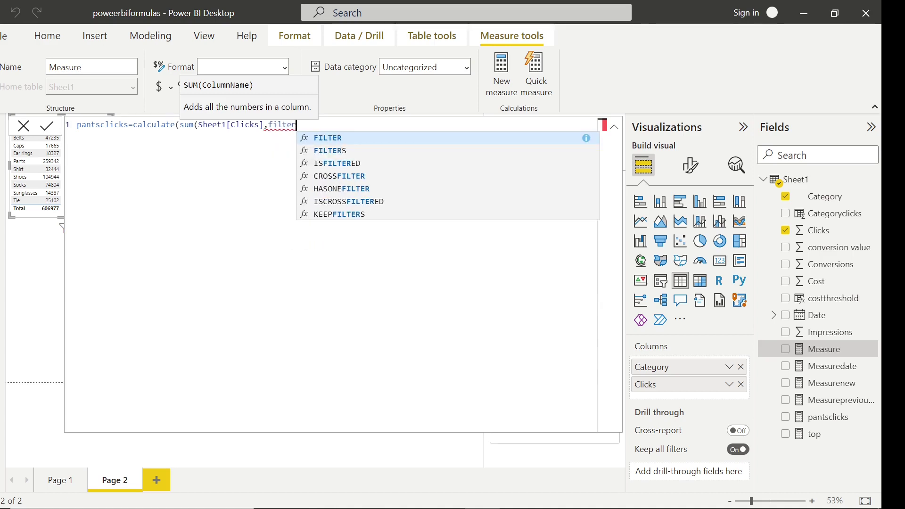
text(()
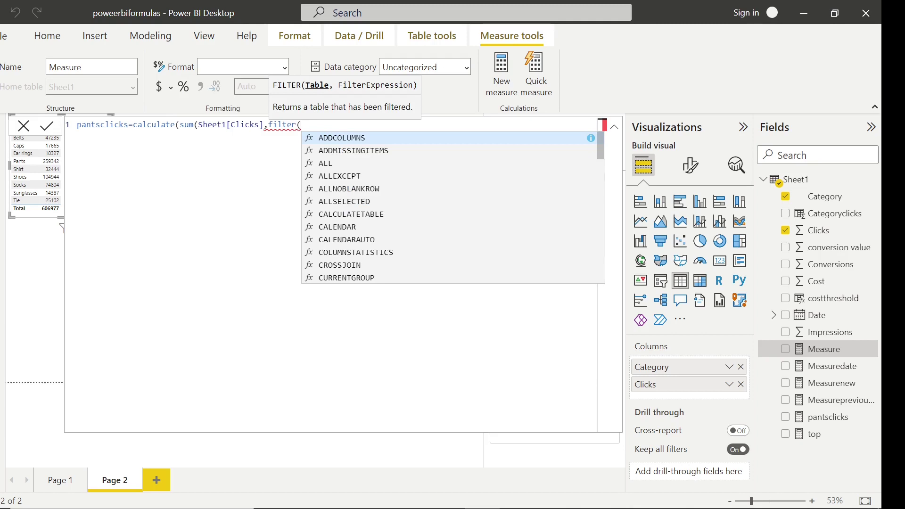
text(shee)
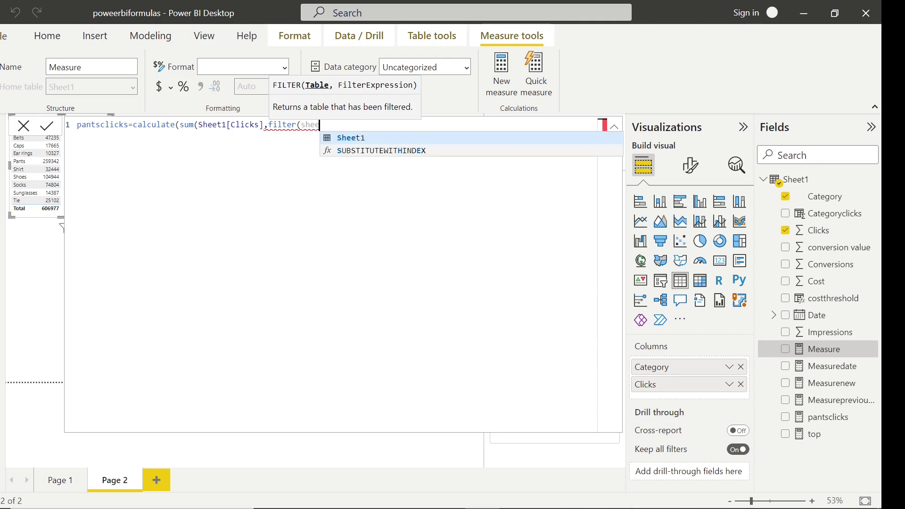
text(t1)
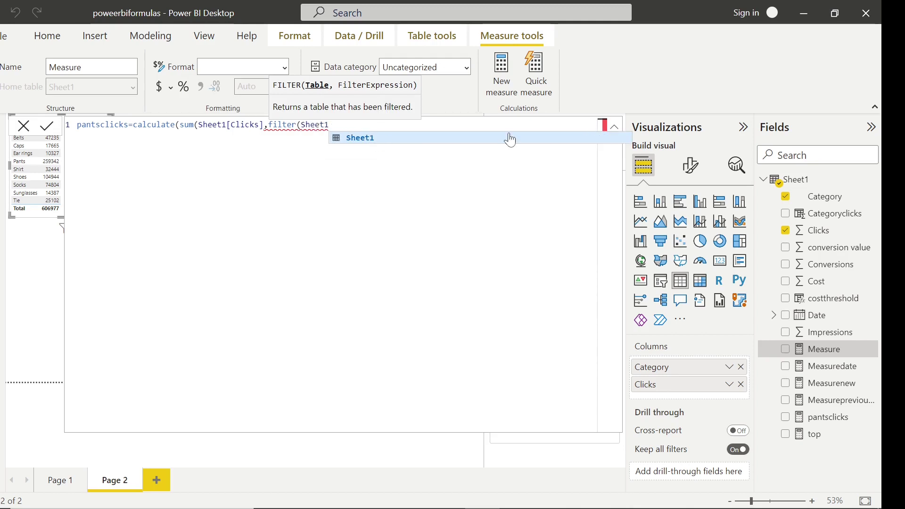
text(,)
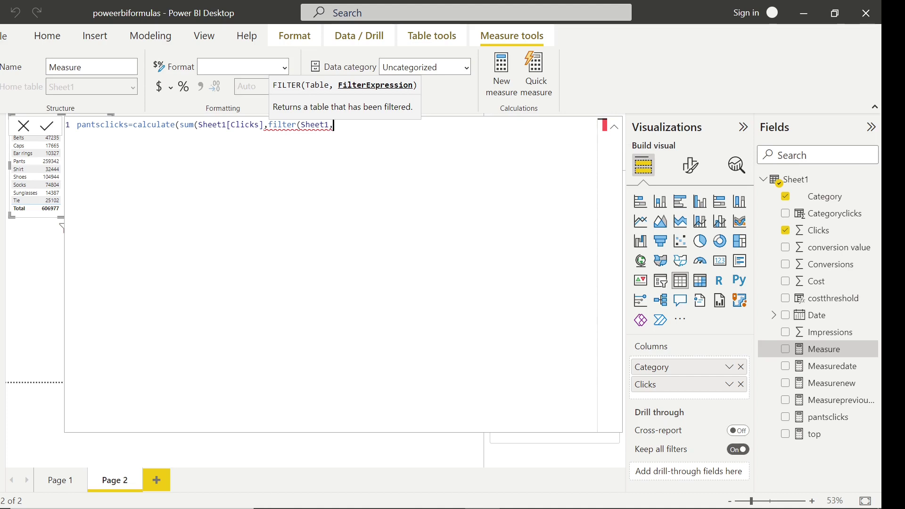
text(shee)
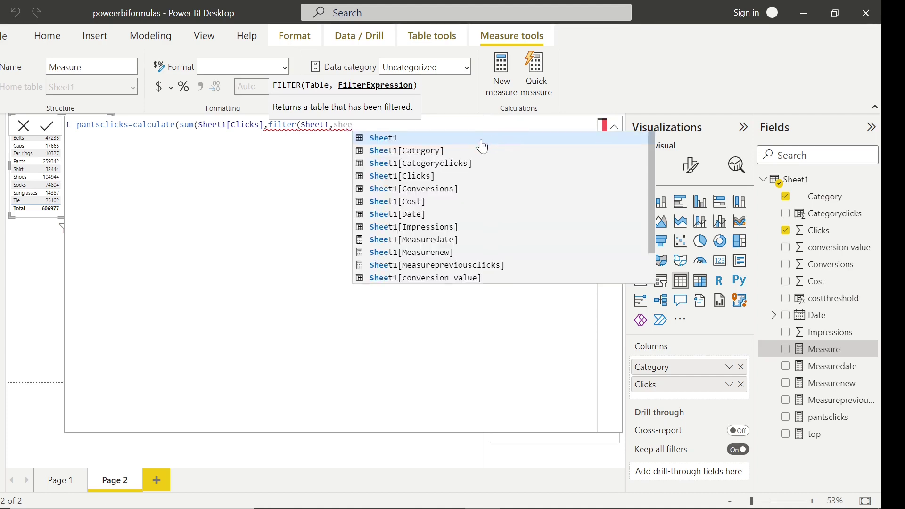
click(406, 151)
text(=)
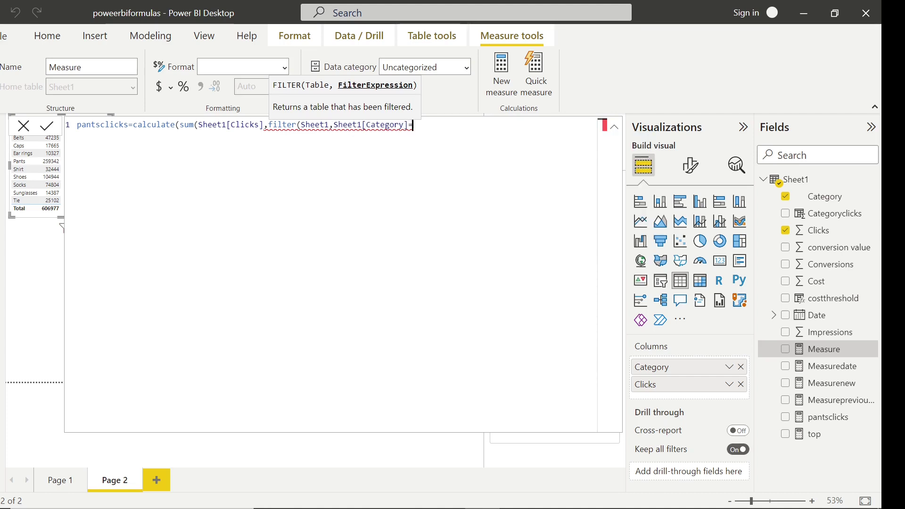
text("Pants")
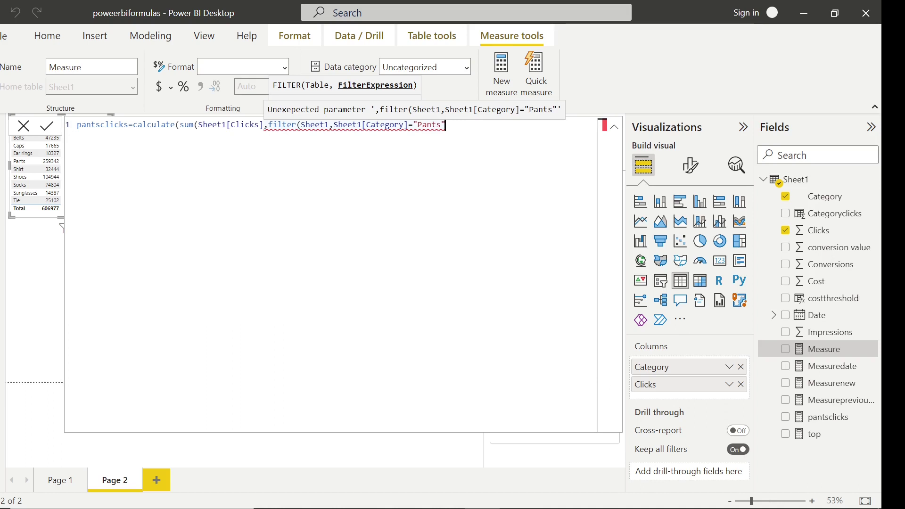
Step: Add the missing closing parentheses after the SUM, FILTER and CALCULATE arguments and try to commit the pantsclicks measure
click(264, 125)
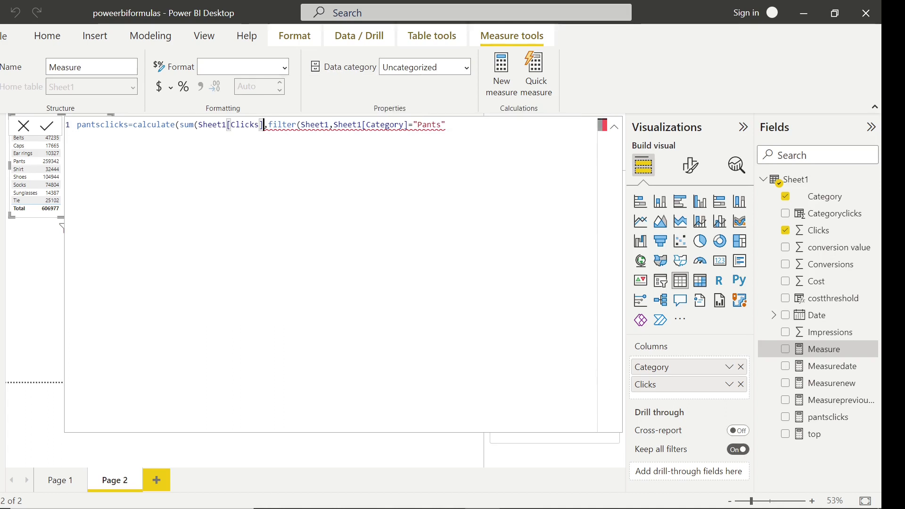
text())
click(450, 125)
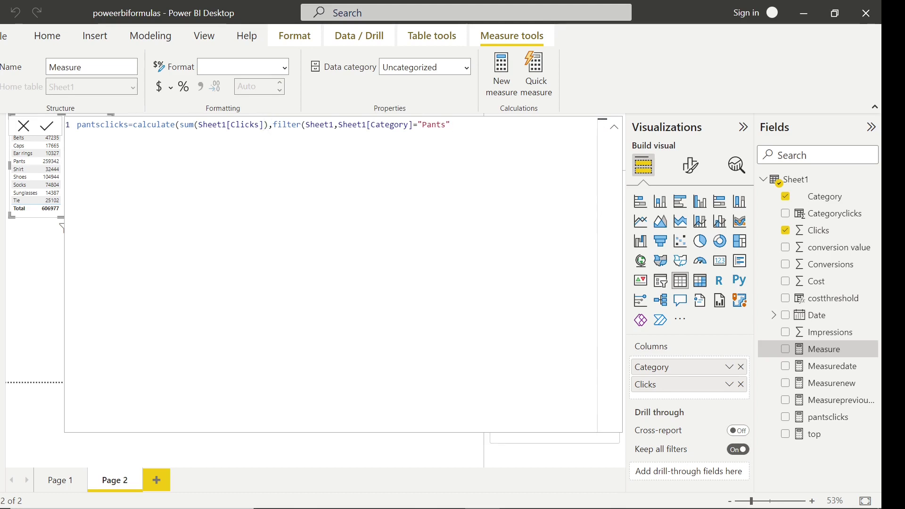
text())
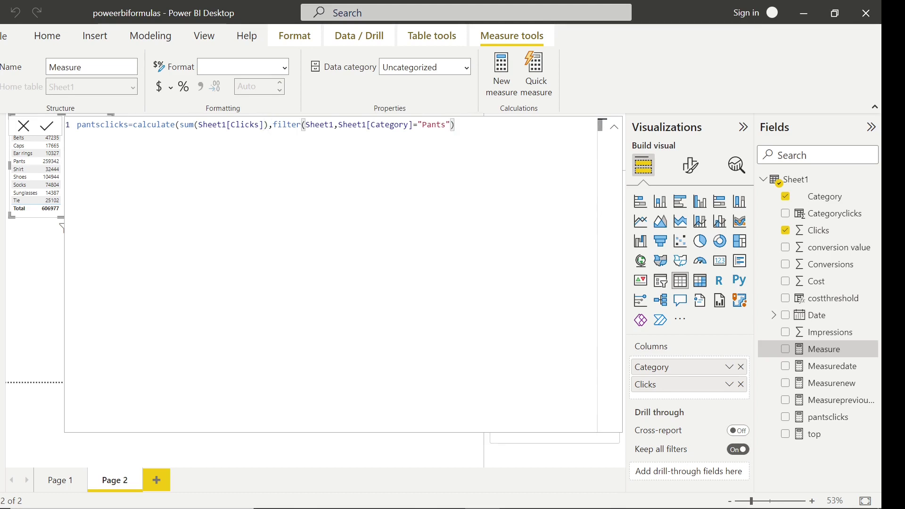
text())
key(Return)
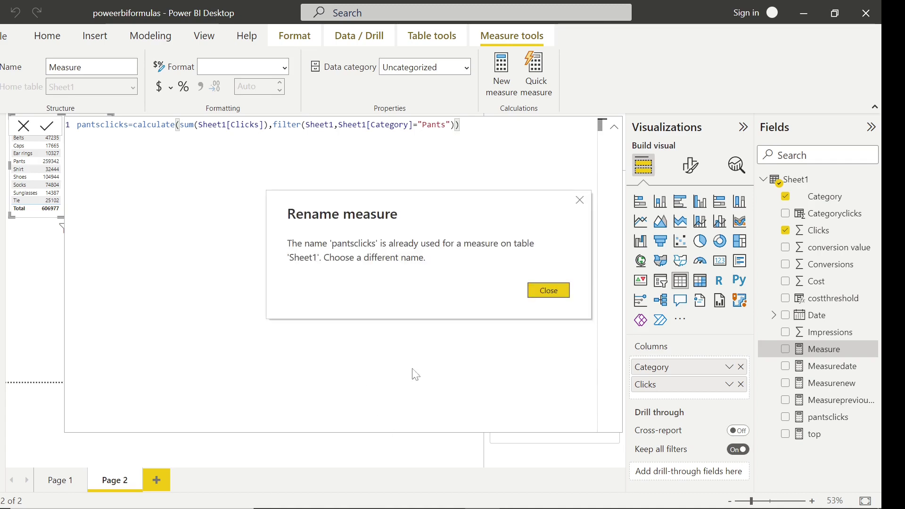
Step: Dismiss the naming message, change the measure's name to pantsclicksnew in the formula and commit it
click(549, 291)
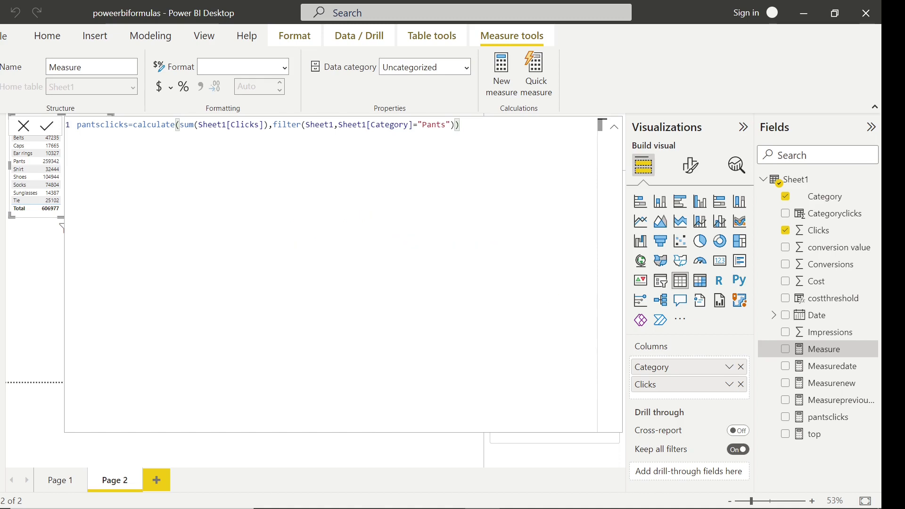
click(101, 125)
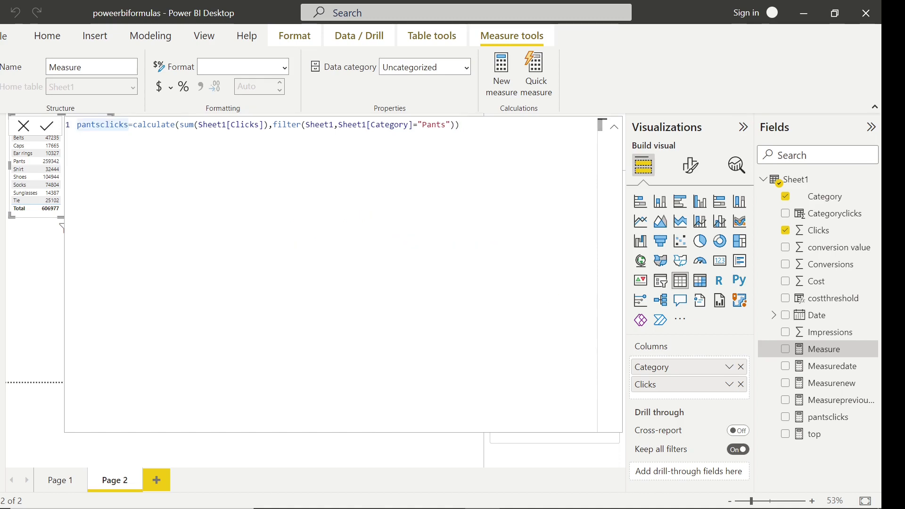
text(new)
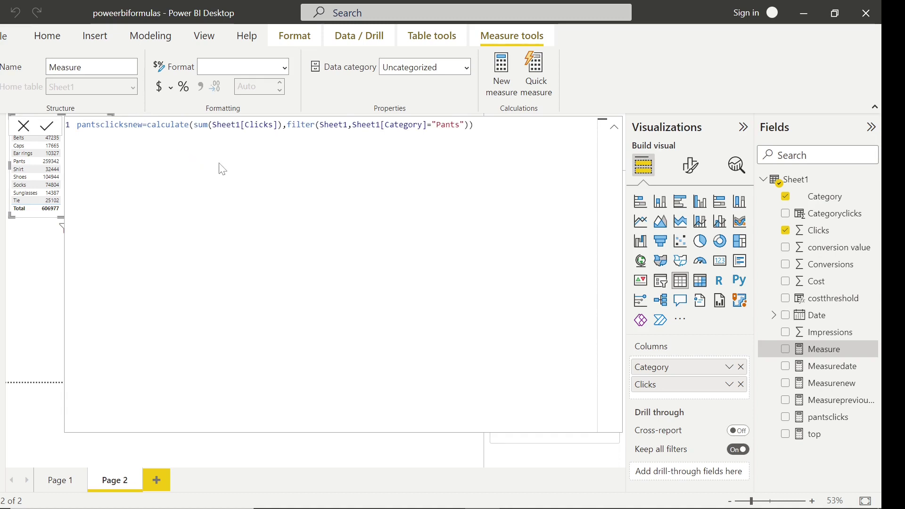
key(Return)
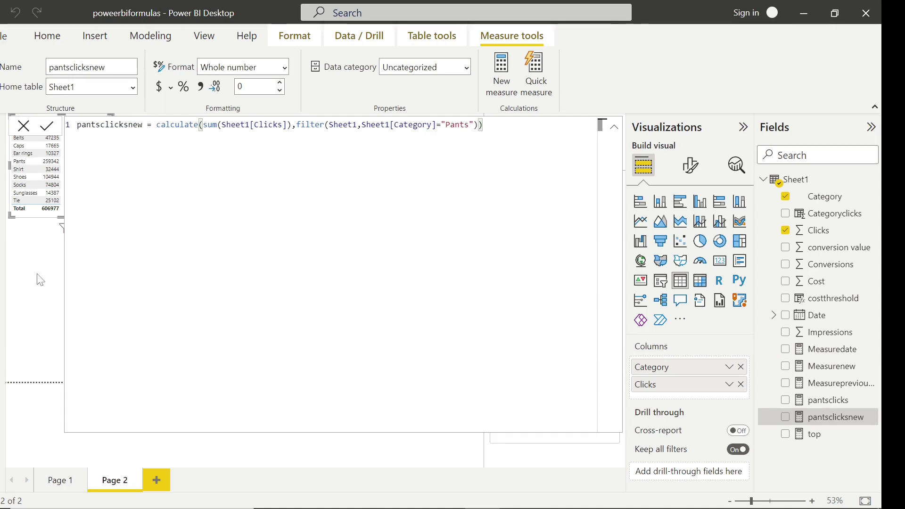
Step: Add a second table visual to Page 2 and fill it with the pantsclicksnew measure
click(2, 182)
click(2, 155)
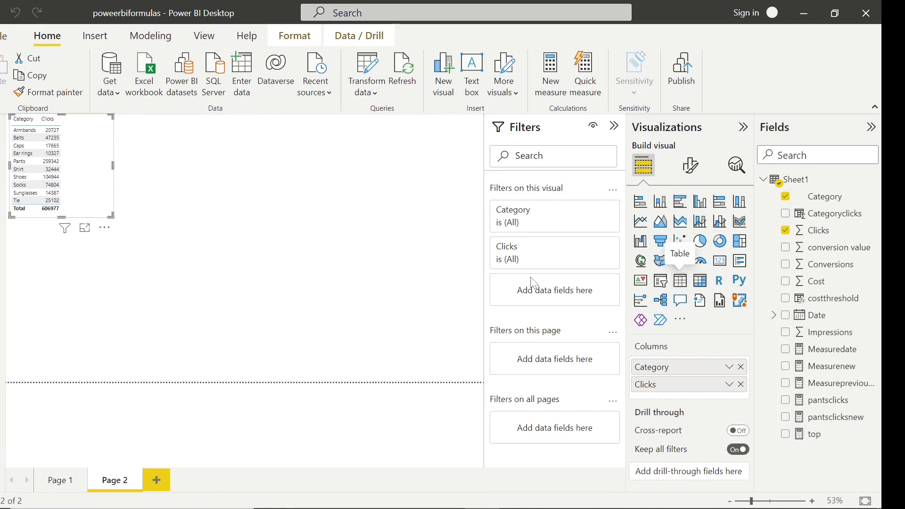
click(154, 264)
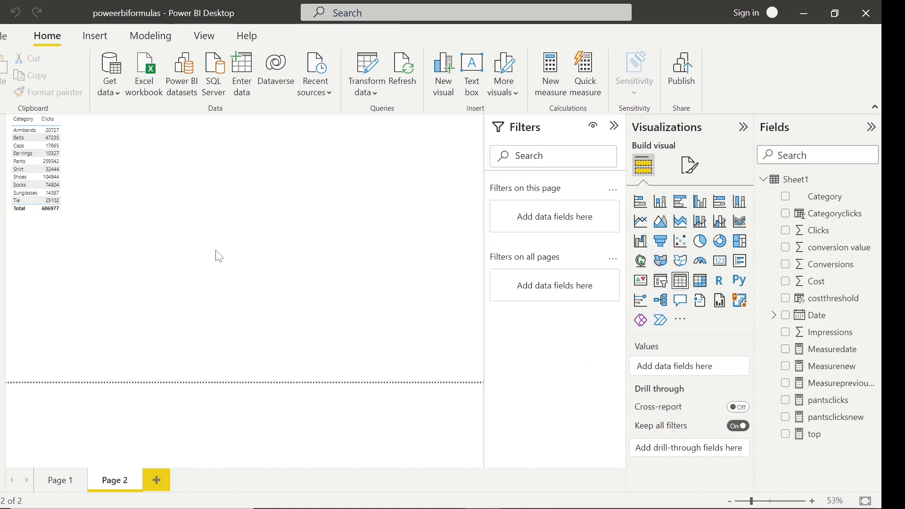
click(680, 280)
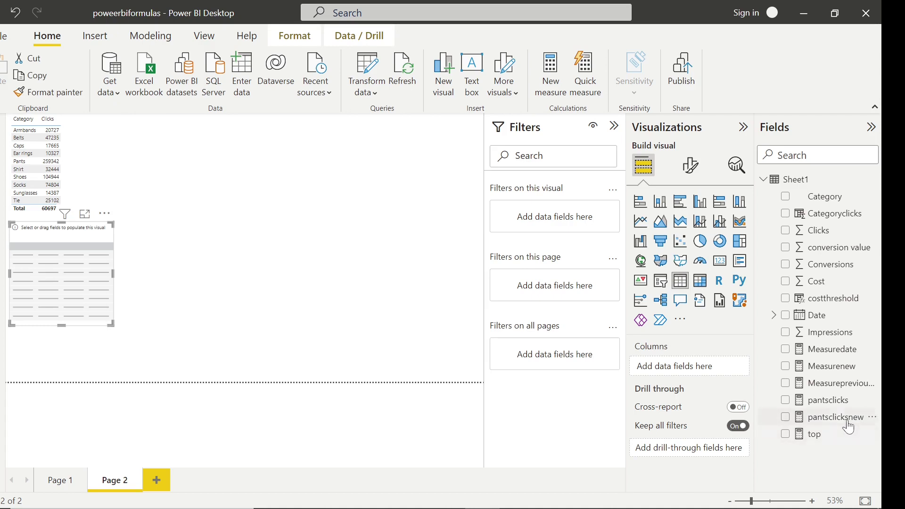
drag(853, 418, 692, 365)
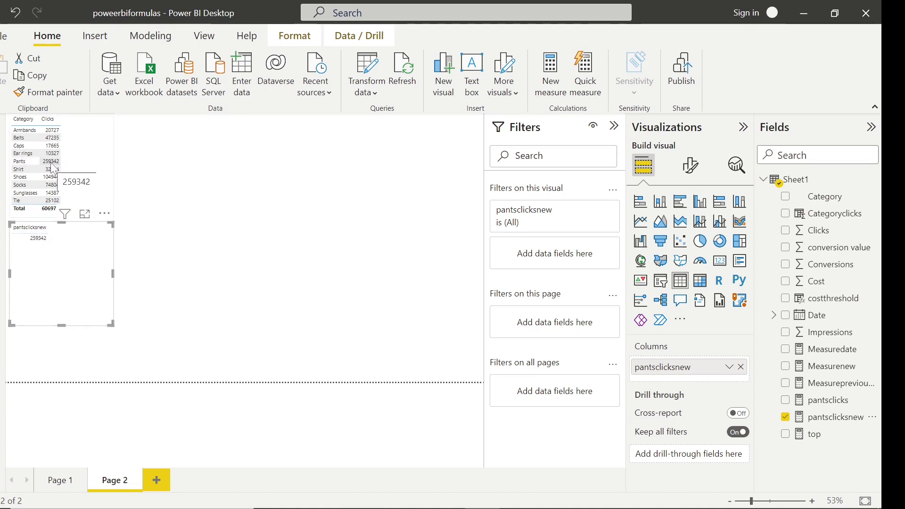
Step: Review the pantsclicksnew formula and examine the dates in the Date column's filter list in the Sheet1 data
click(835, 417)
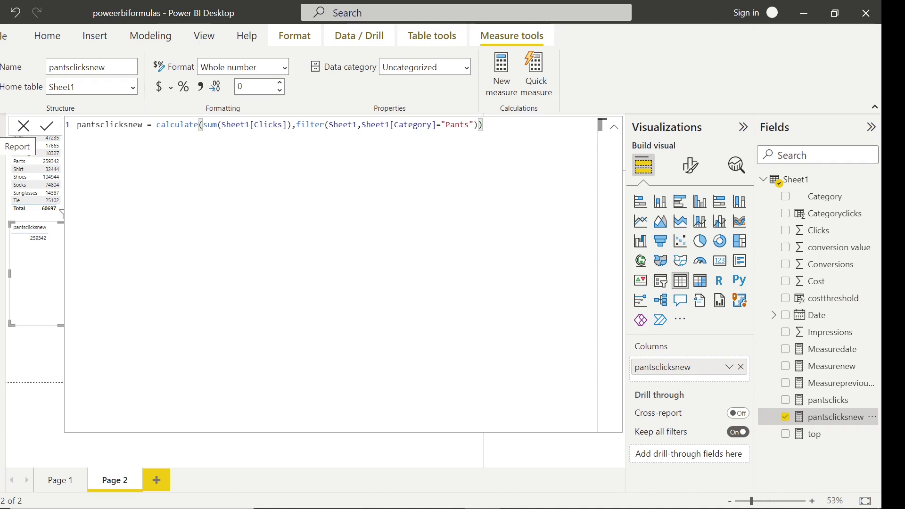
click(3, 156)
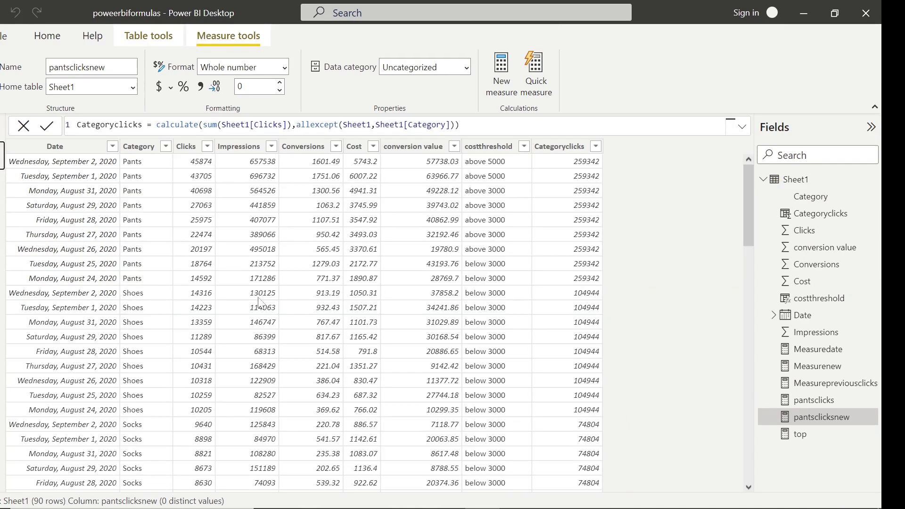
click(117, 150)
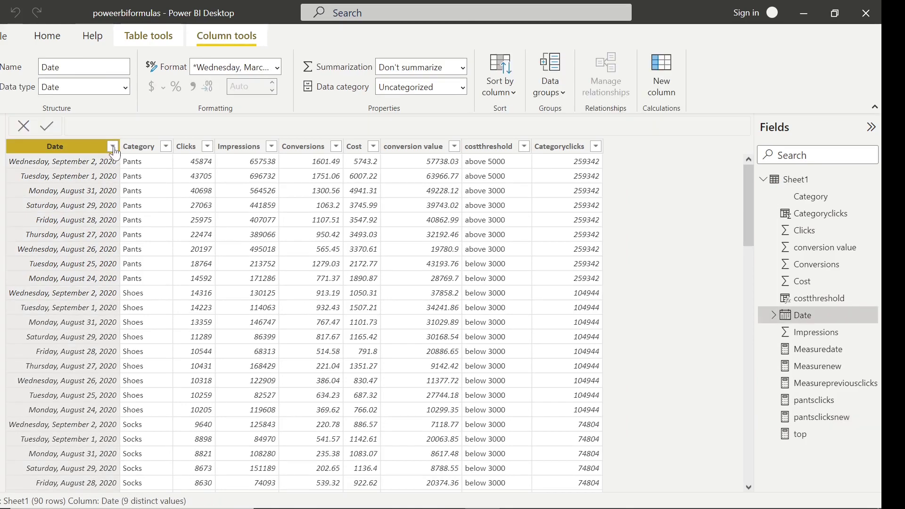
click(113, 146)
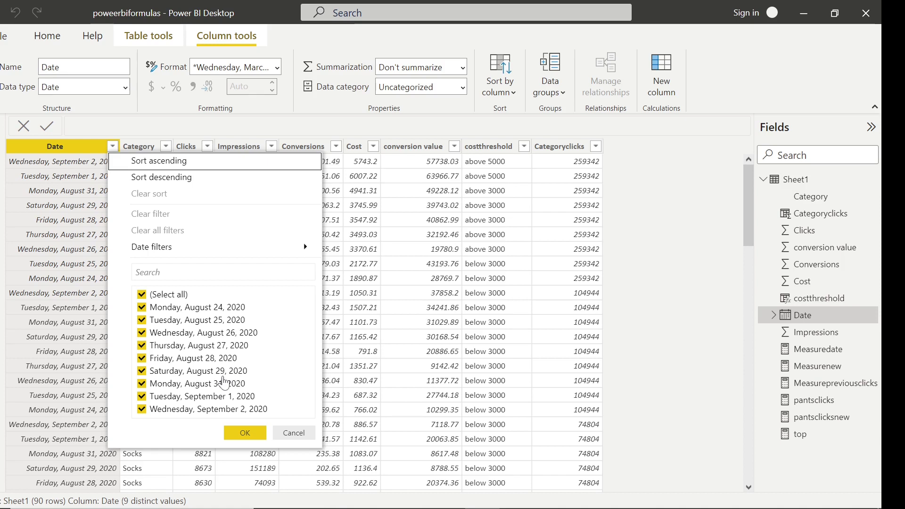
key(Escape)
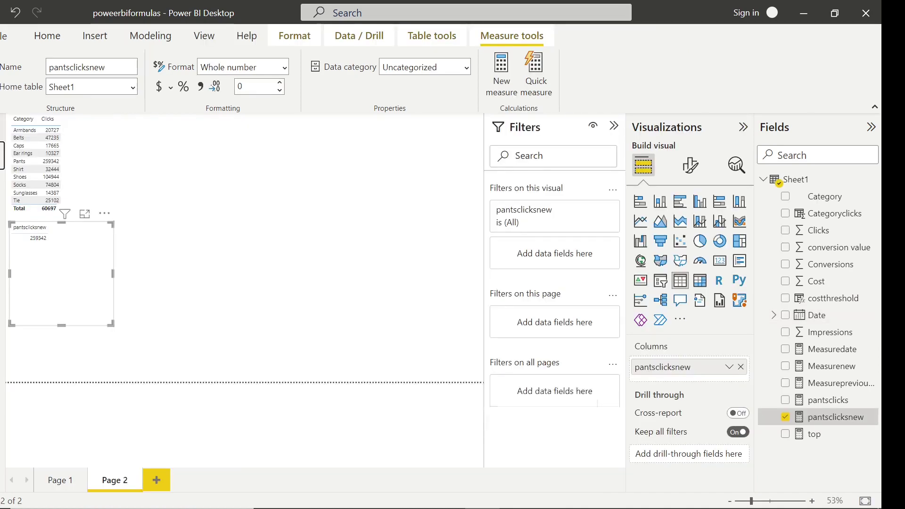
Step: Remove pantsclicksnew from the second table visual on Page 2
click(194, 257)
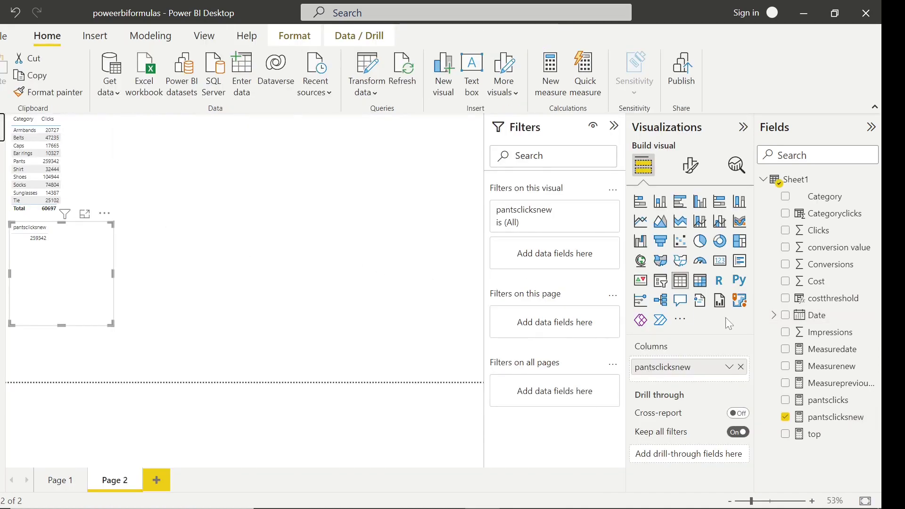
click(741, 366)
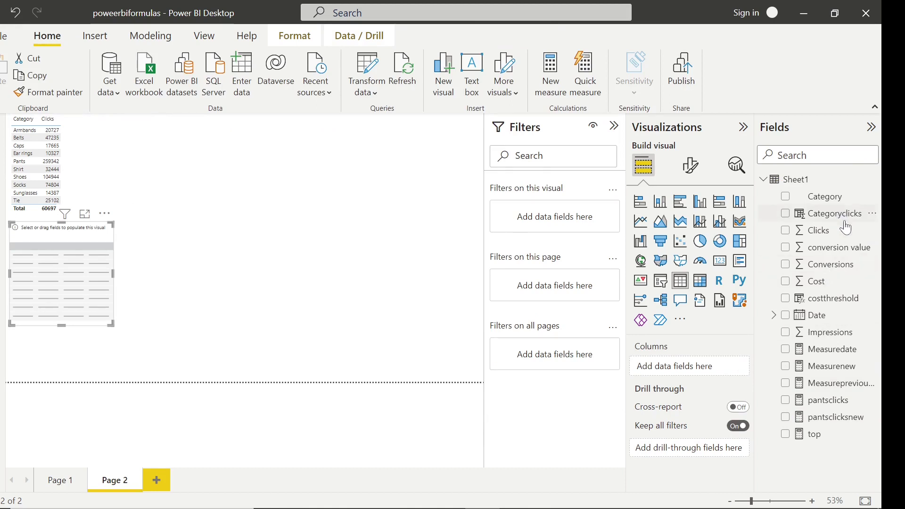
Step: Fill the empty second table on Page 2 with Date, shown as plain dates instead of the date hierarchy, and Clicks
drag(840, 318, 691, 362)
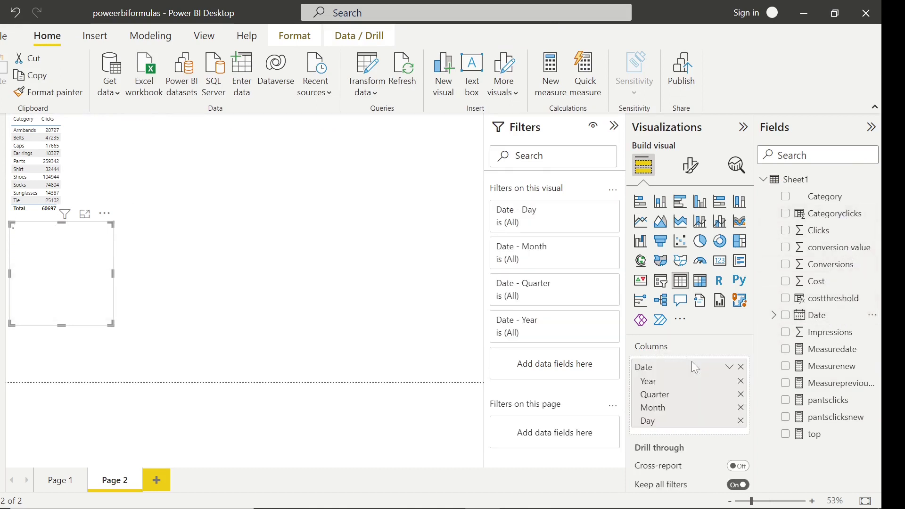
click(729, 368)
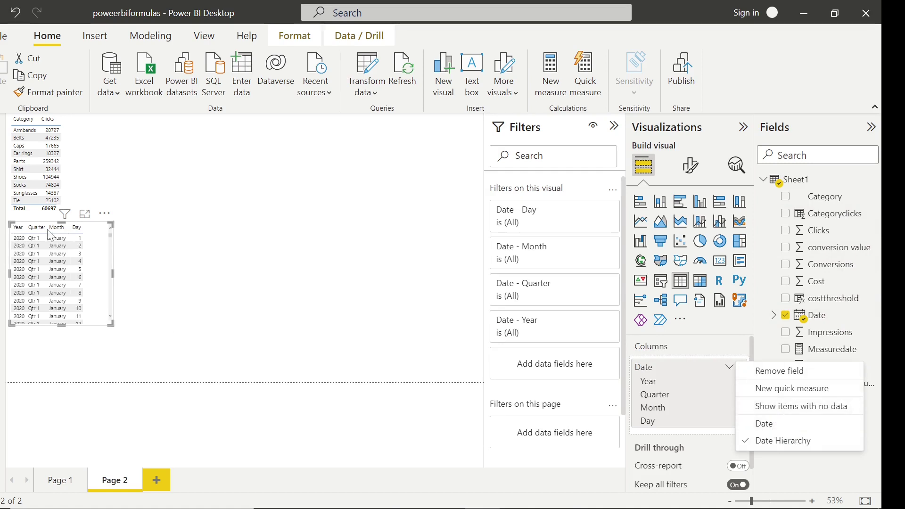
click(768, 425)
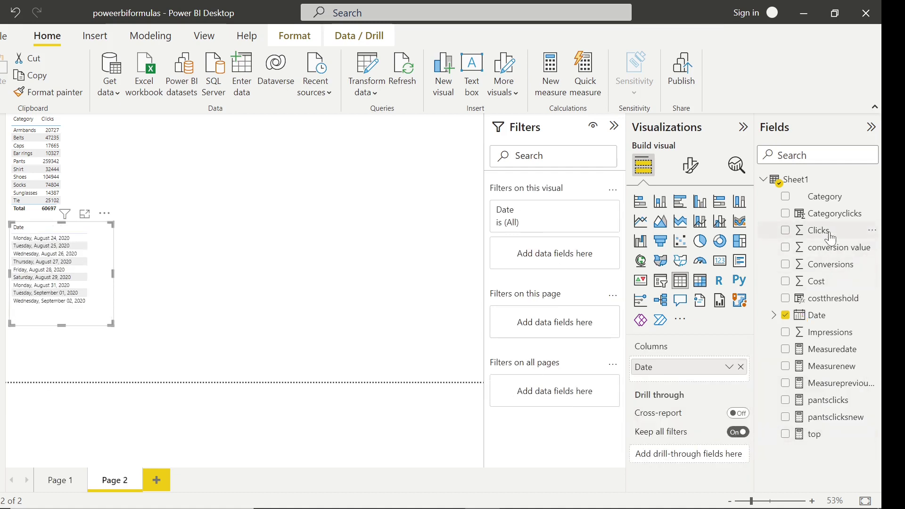
drag(669, 382, 671, 384)
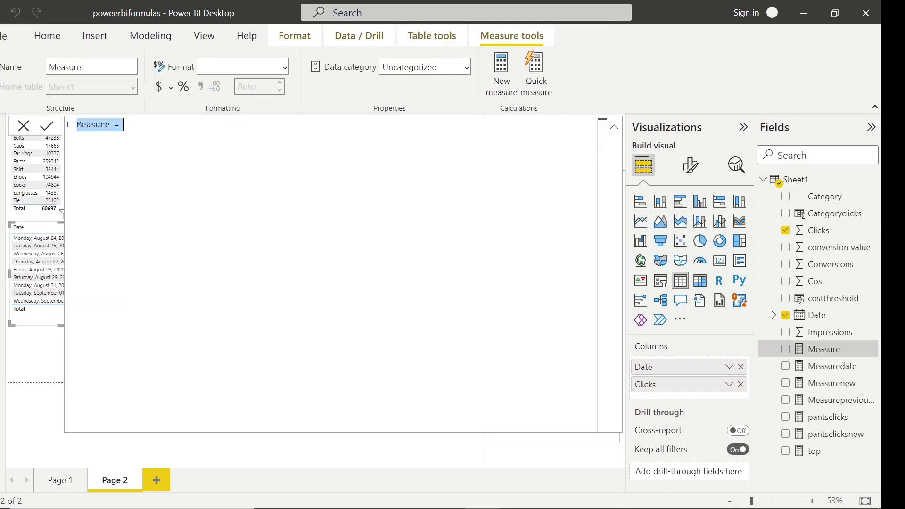
Step: Create the measure previousclicks = calculate(sum(Sheet1[Clicks]),previousday(Sheet1[Date])) and collapse the expanded formula editor
text(previousclicks)
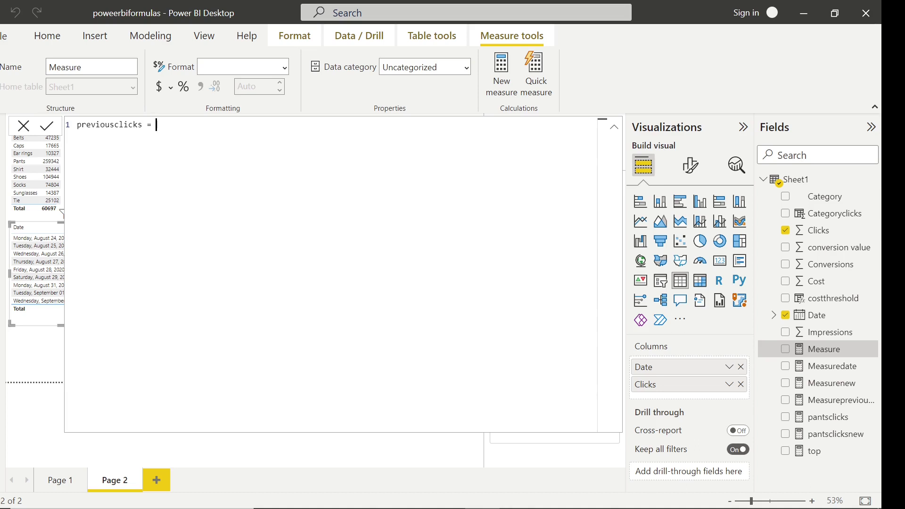
text( = calculate)
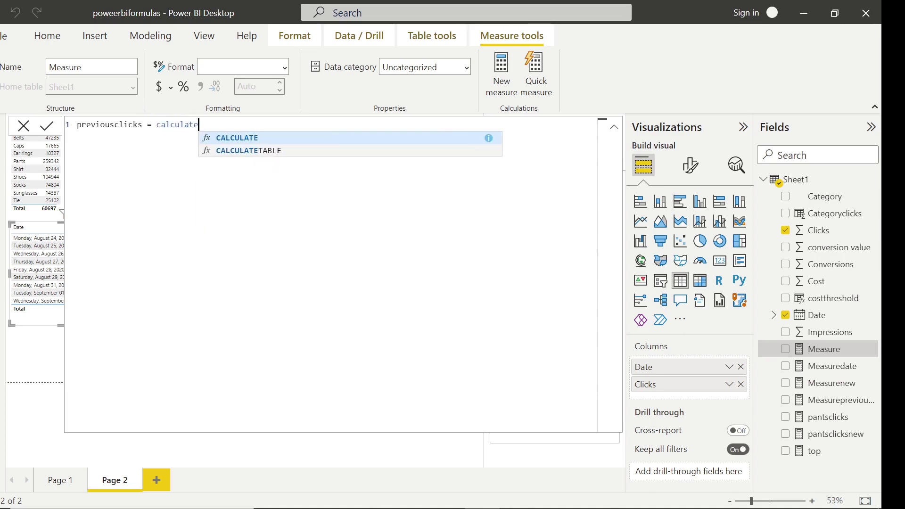
text((sum)
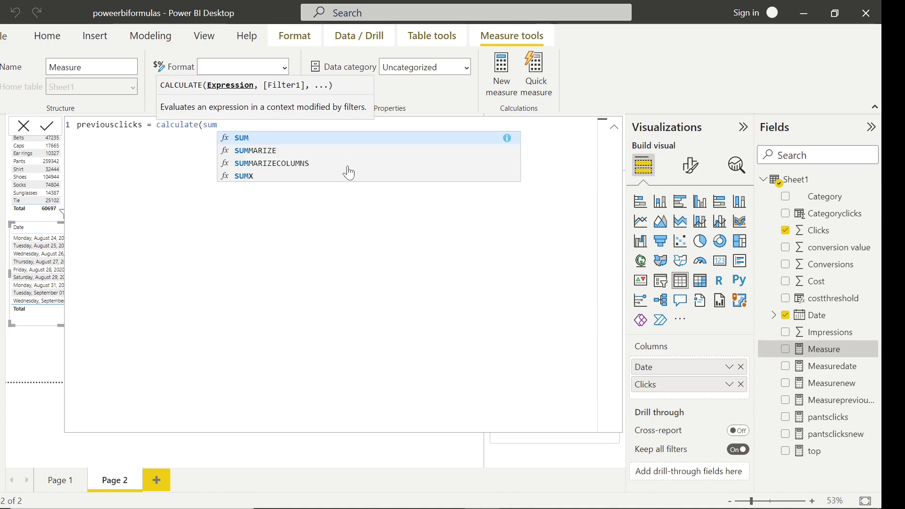
text(()
click(326, 178)
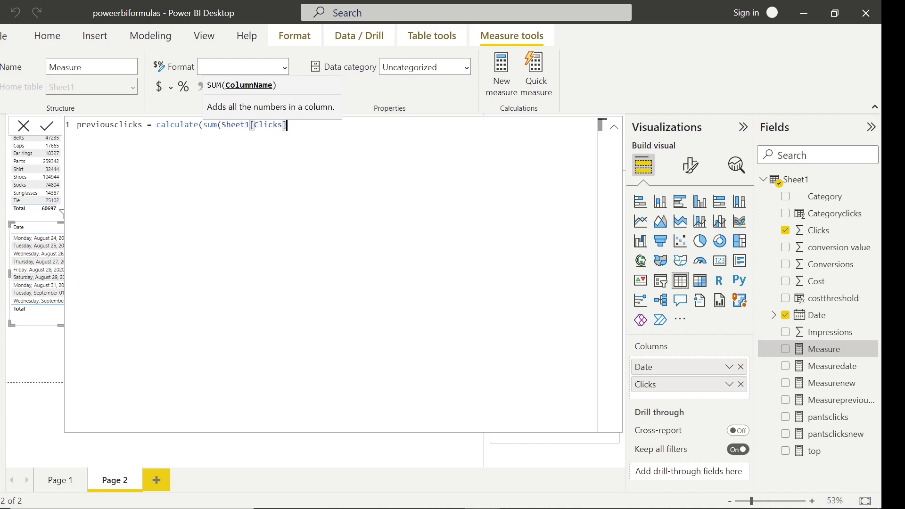
text())
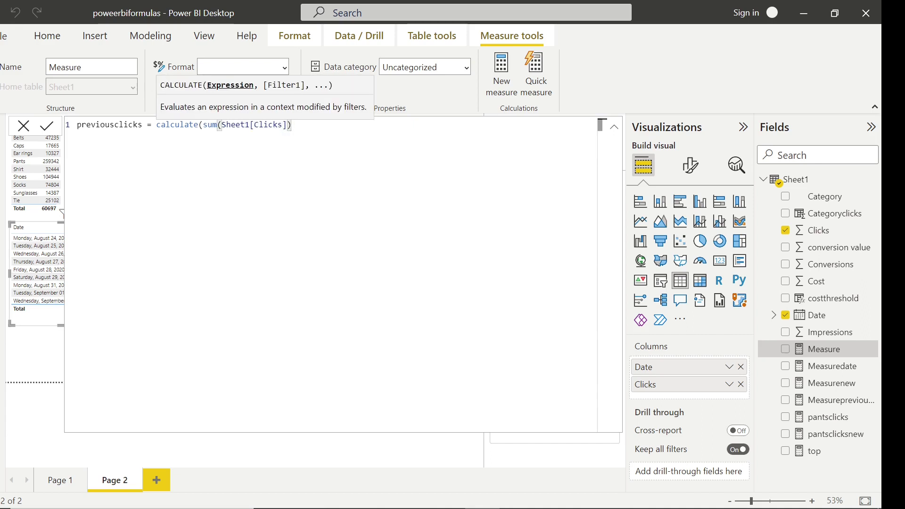
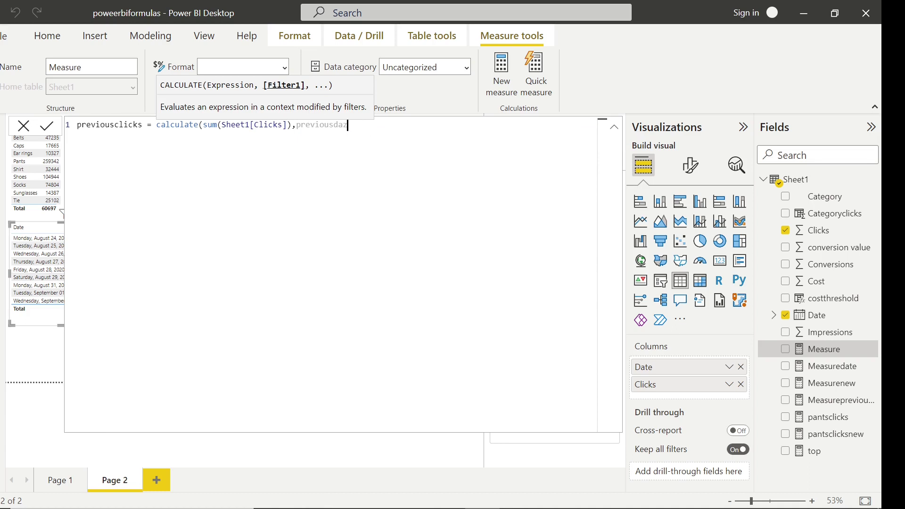
text(()
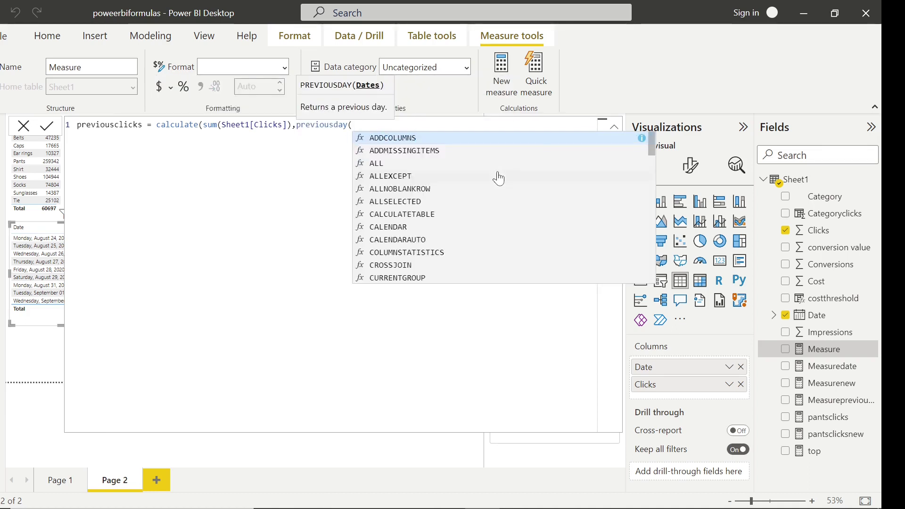
text(shee)
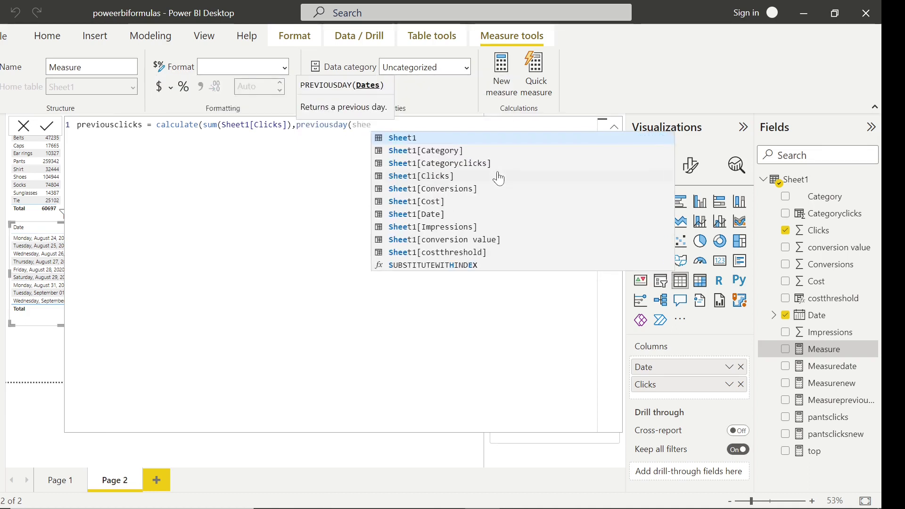
click(445, 215)
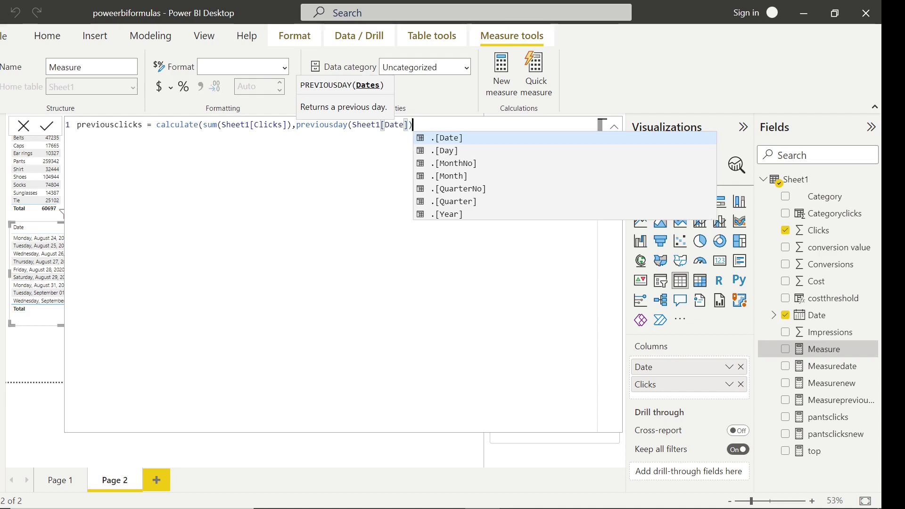
text()))
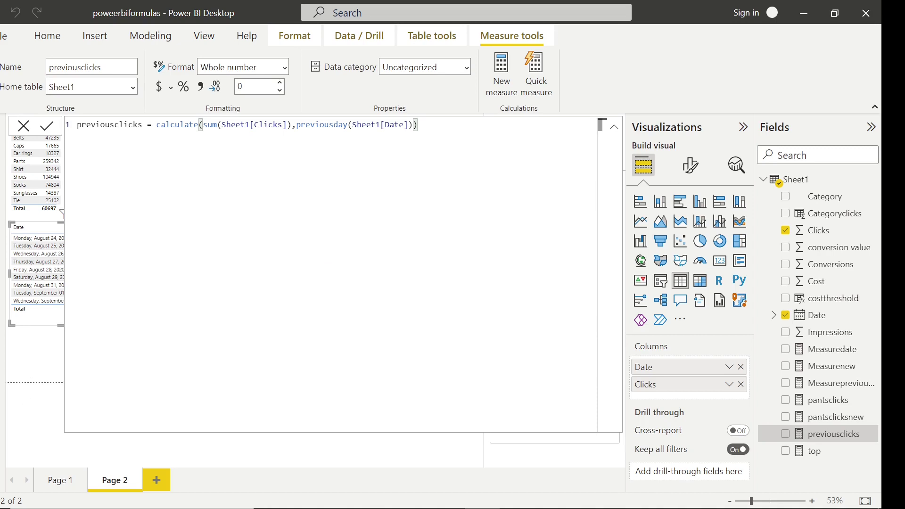
click(614, 126)
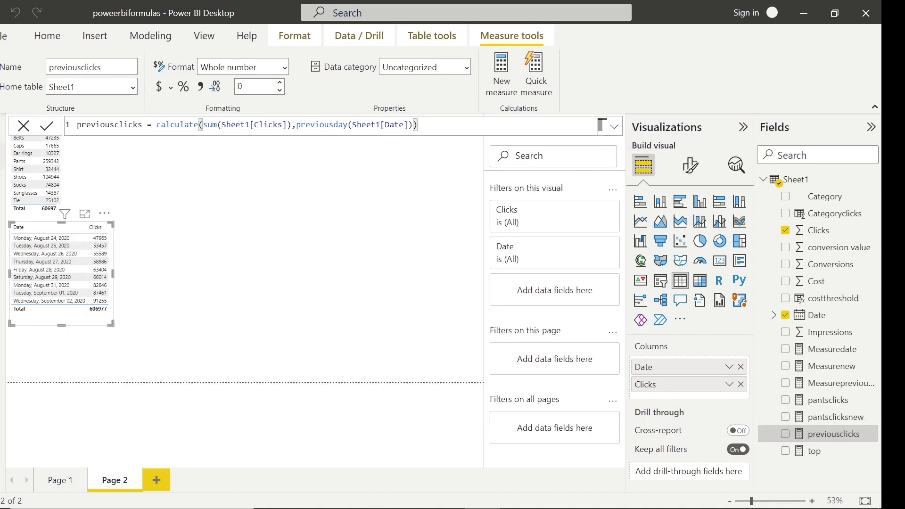
Step: Add previousclicks as the third column of the Date and Clicks table and widen the visual to fit it
click(188, 286)
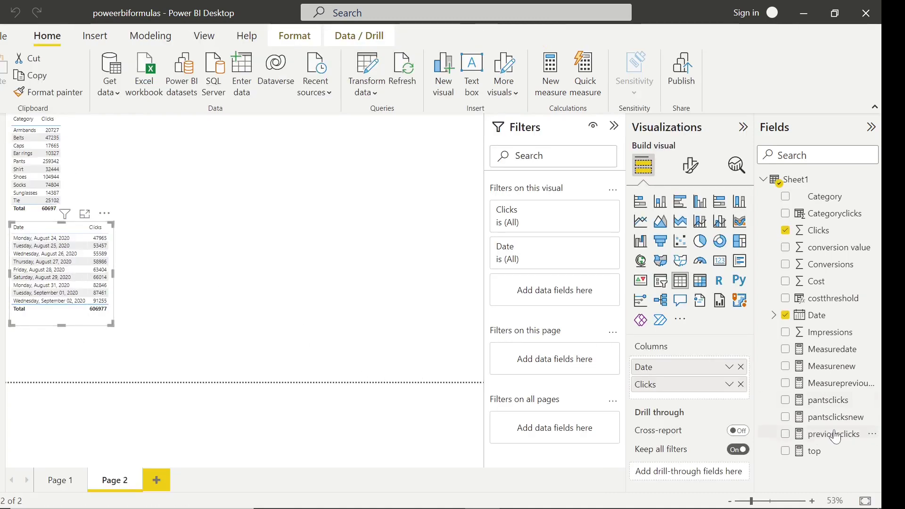
drag(830, 433, 674, 395)
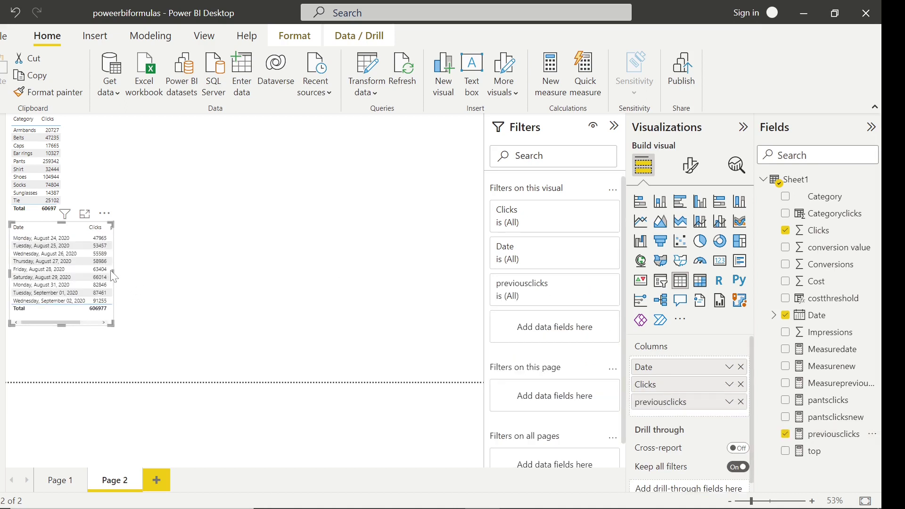
drag(113, 274, 286, 275)
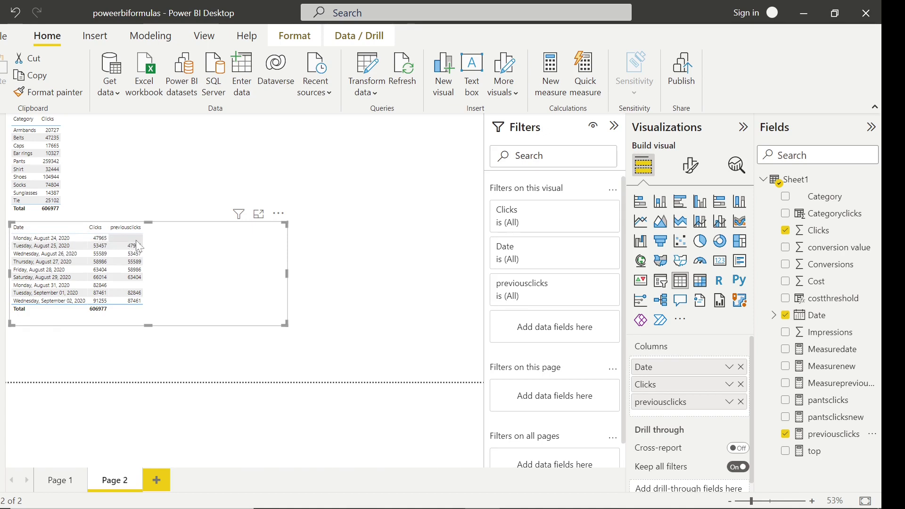
Step: Review the formulas of previousclicks, costthreshold, Categoryclicks and pantsclicksnew against the Sheet1 data
click(852, 436)
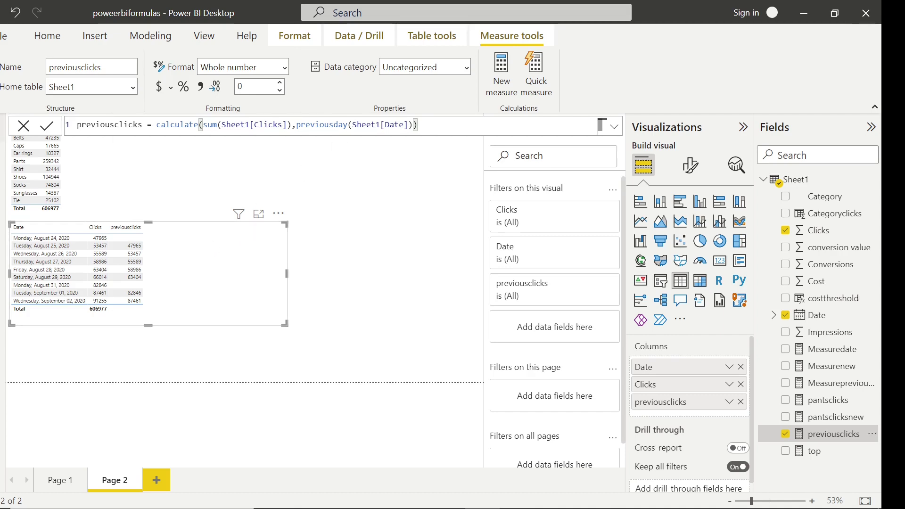
click(3, 166)
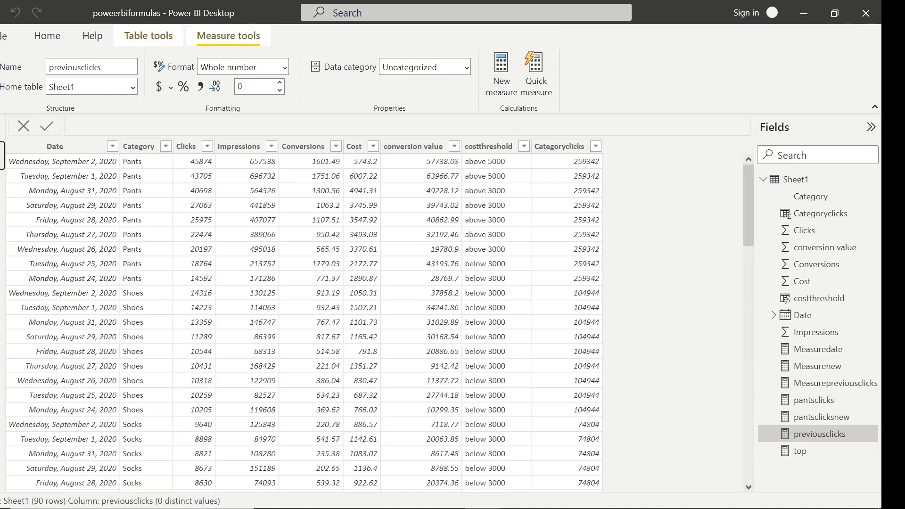
click(483, 167)
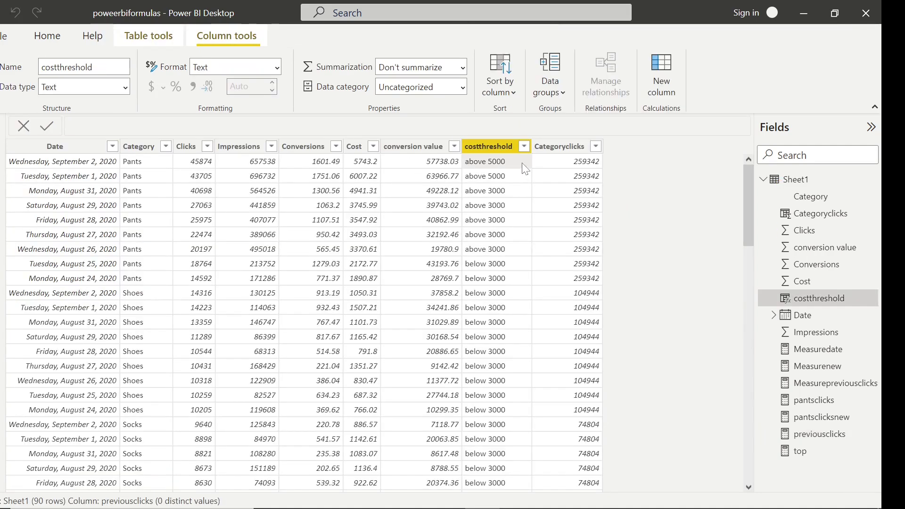
click(563, 170)
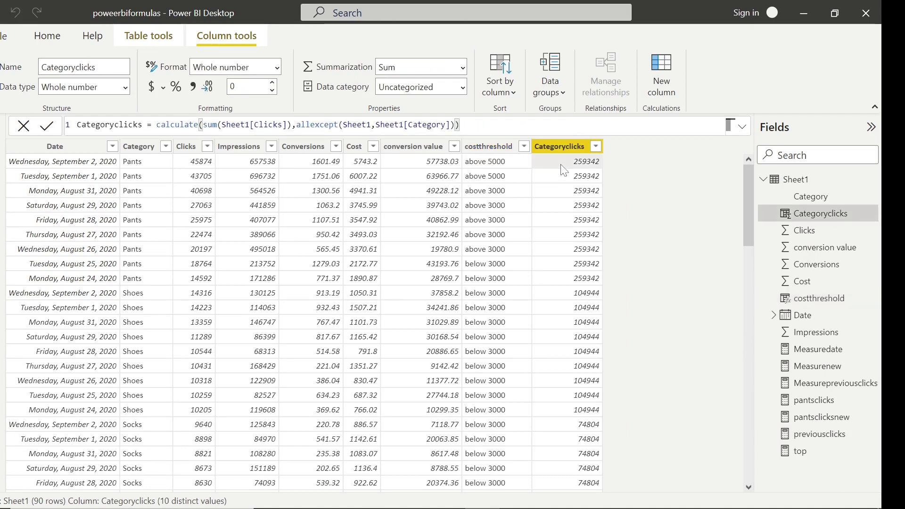
click(822, 418)
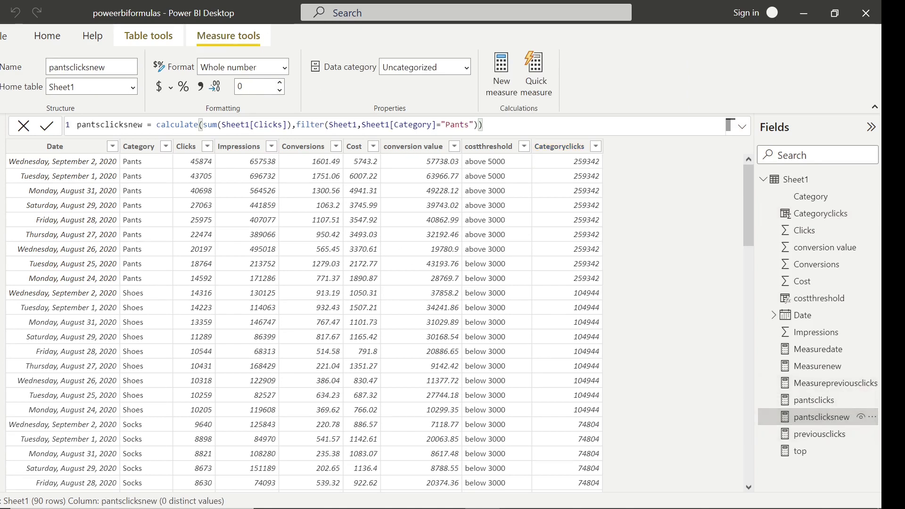
click(820, 433)
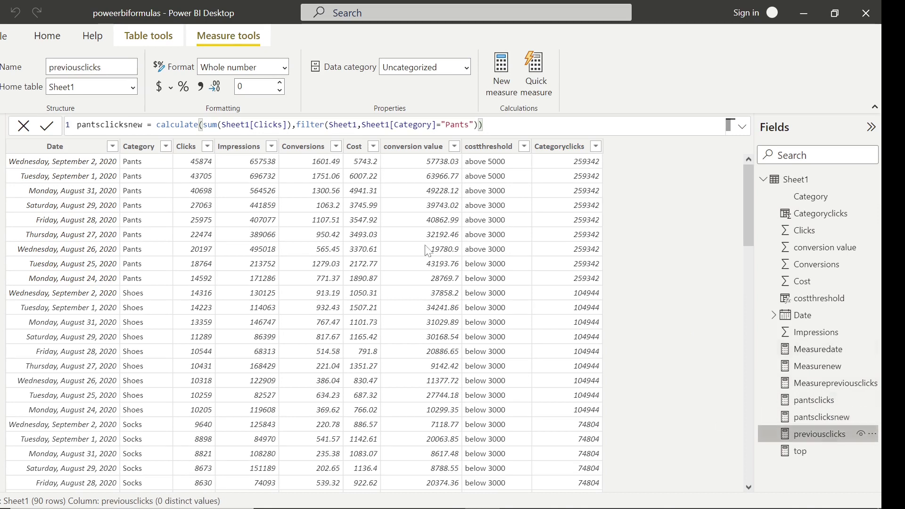